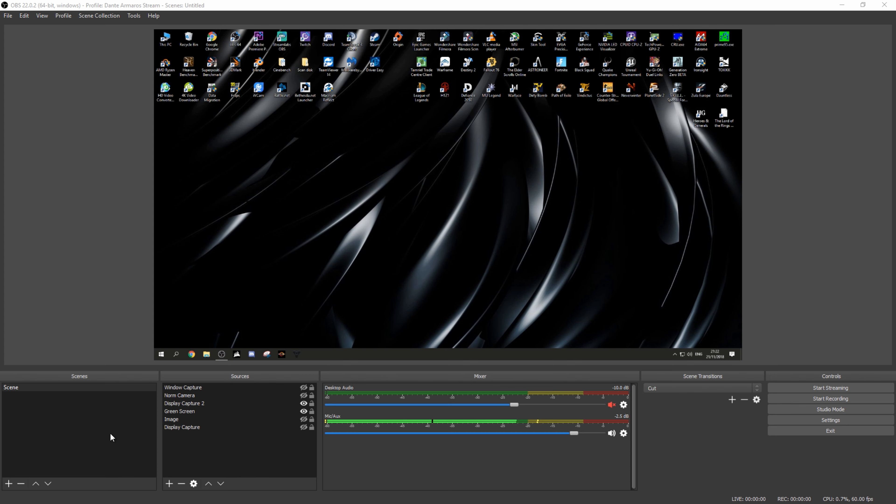
- Add a new scene named Scene 2
click(25, 440)
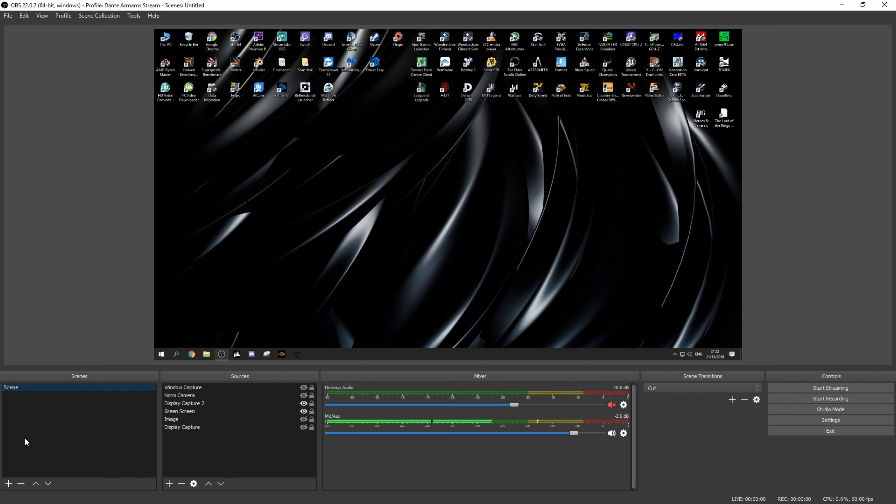
click(8, 483)
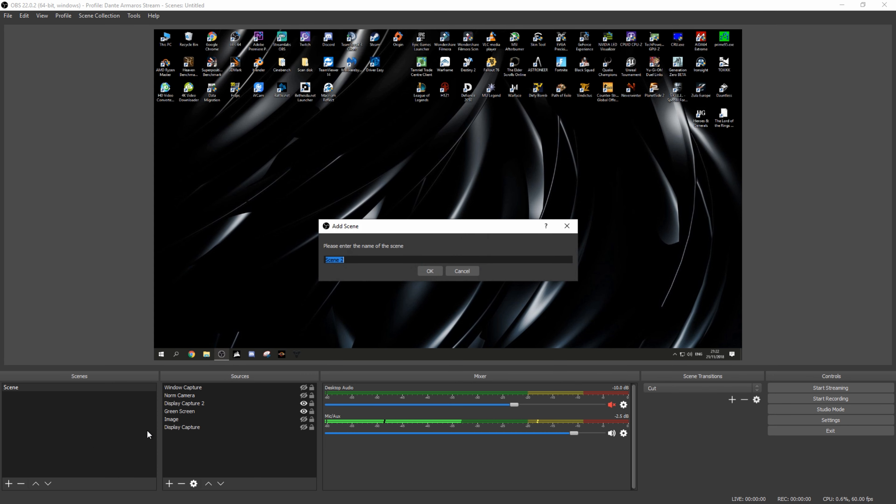
click(433, 271)
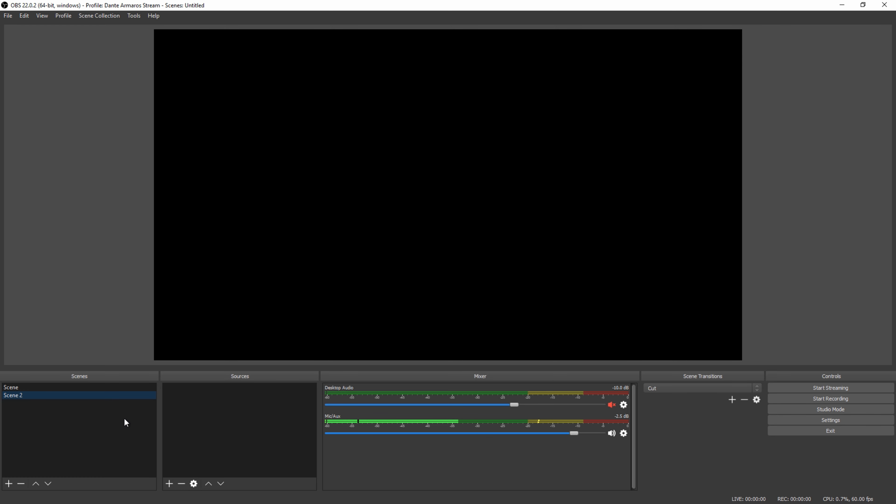
- Add a new Display Capture source named Display Capture 3 to Scene 2, with cursor capture enabled
click(169, 483)
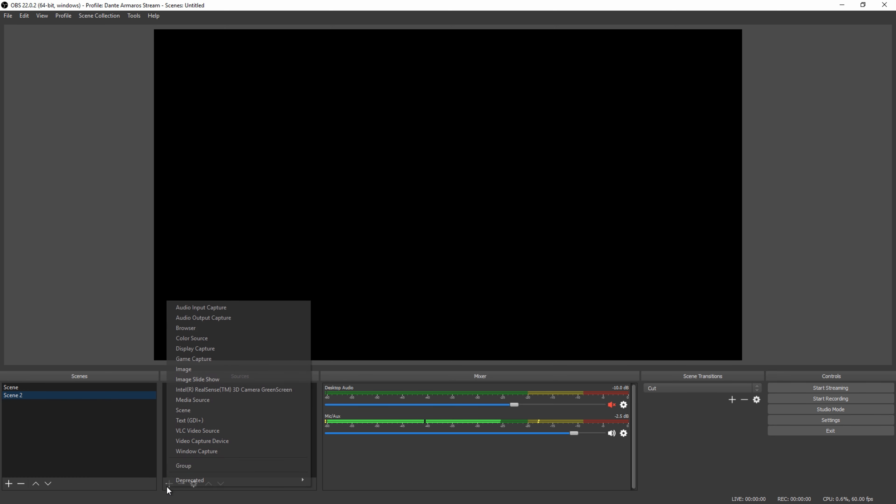
click(210, 347)
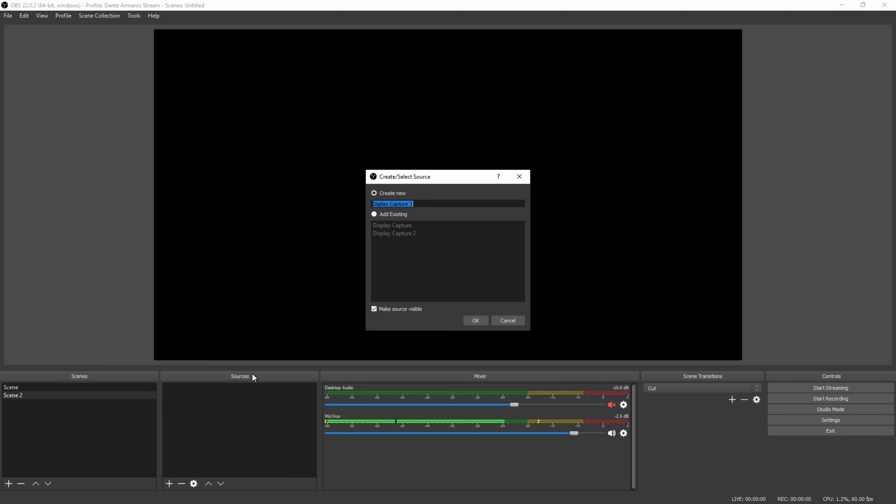
click(476, 323)
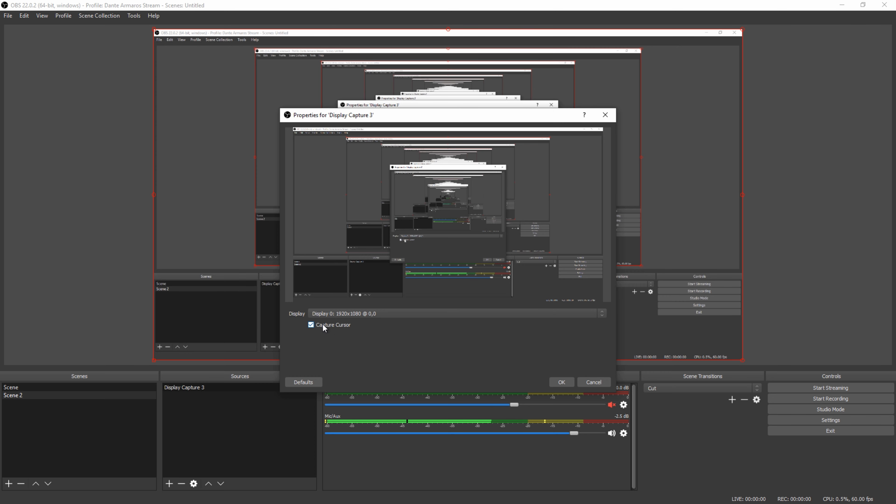
click(586, 382)
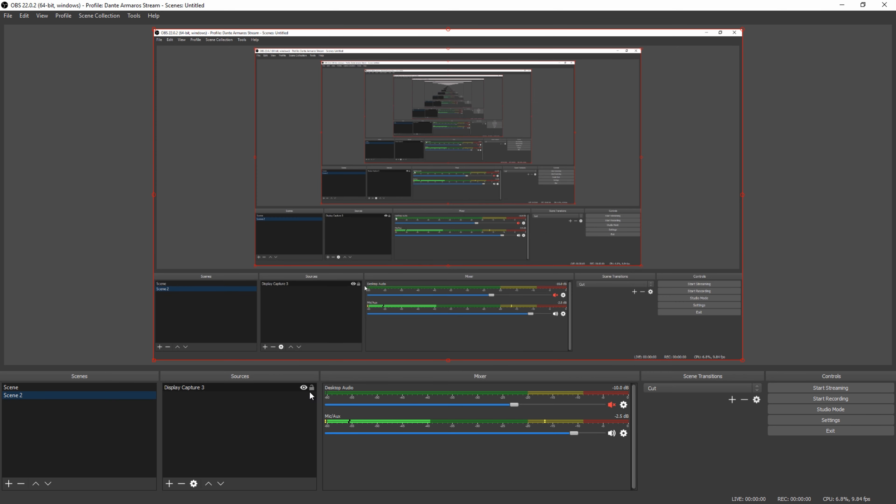
- Change Display Capture 3 to capture Display 1: 1920x1080 @ 1920,0
right_click(292, 387)
click(322, 381)
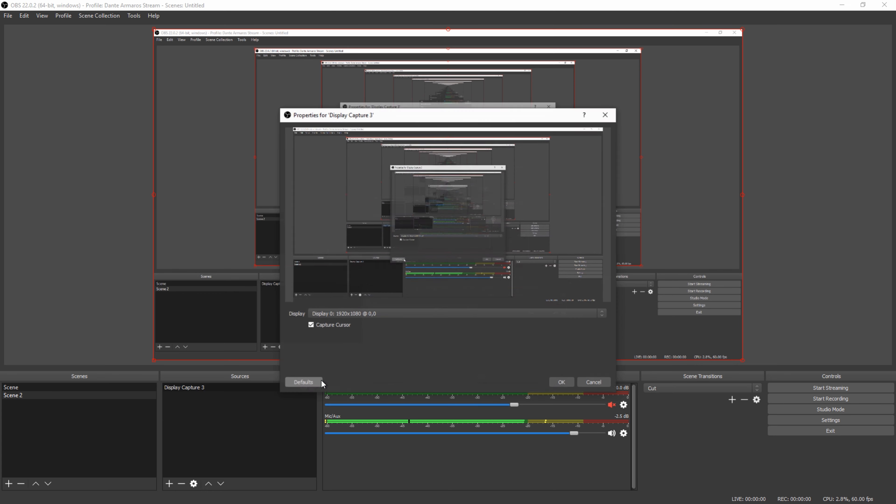
click(399, 313)
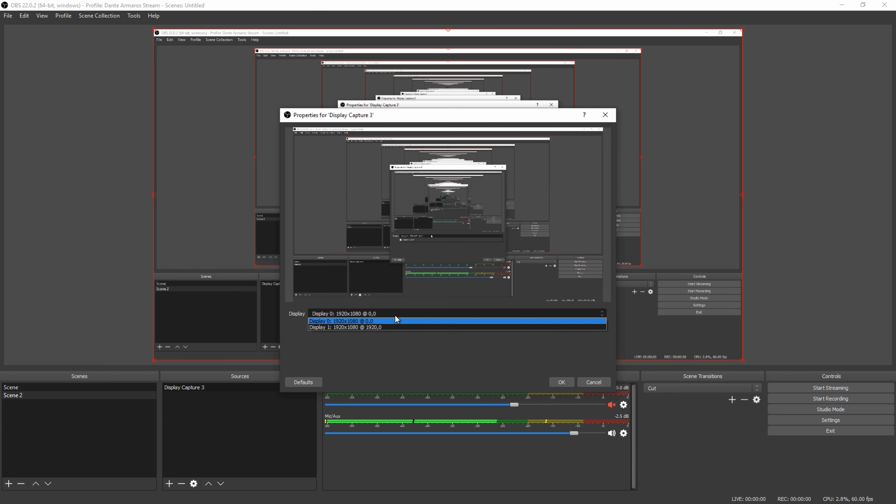
click(387, 327)
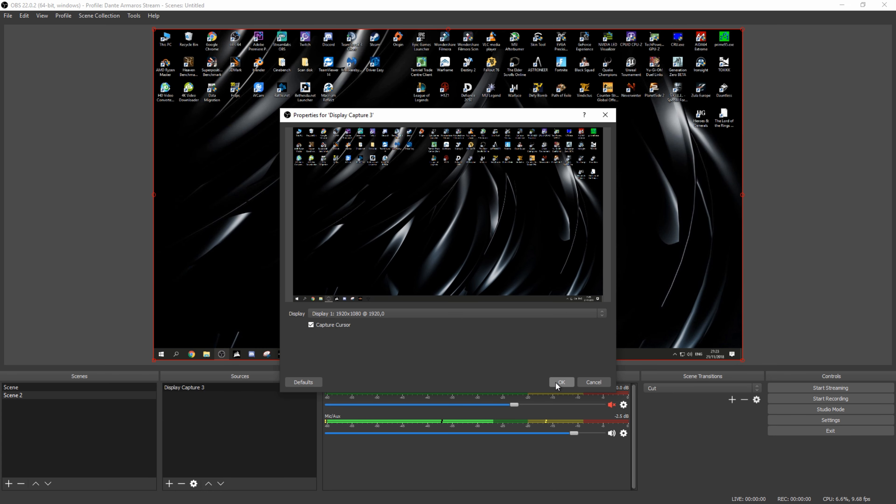
click(560, 381)
drag(436, 151, 596, 245)
drag(437, 183, 706, 293)
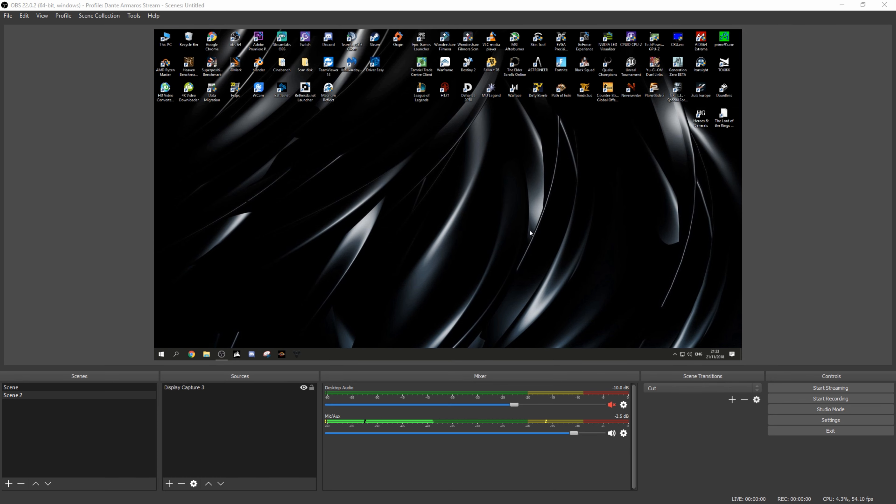
- Add a source named Video Capture Device1 to Scene 2, using the AUSDOM FHD Camera as its device
click(168, 483)
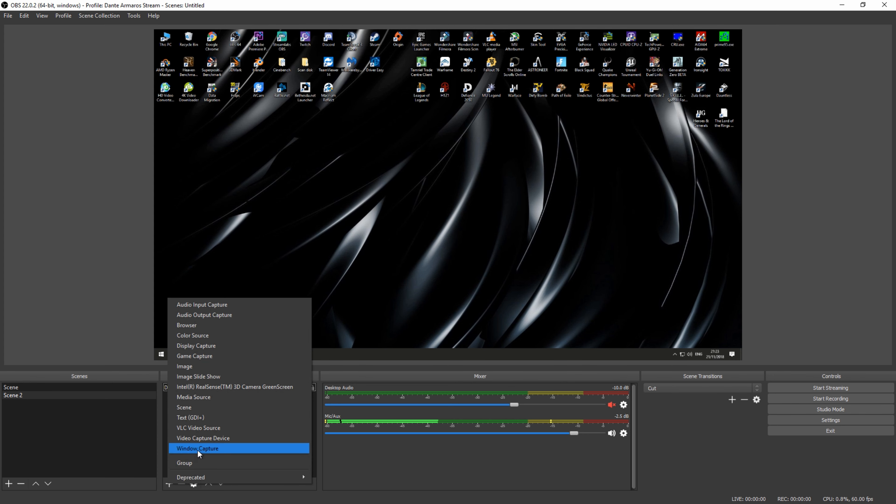
click(230, 438)
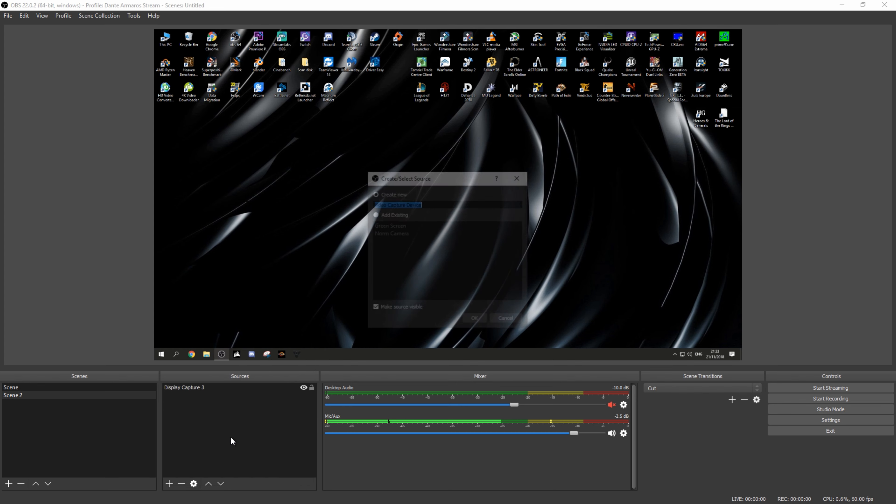
click(450, 205)
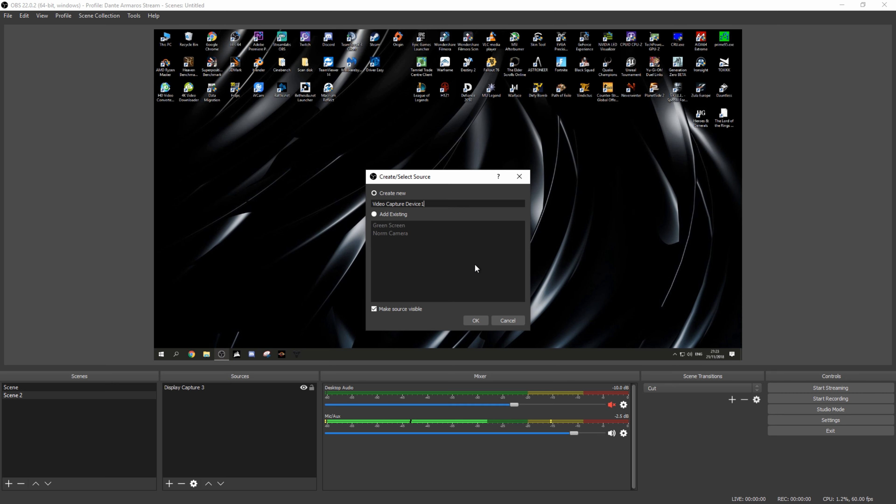
click(476, 320)
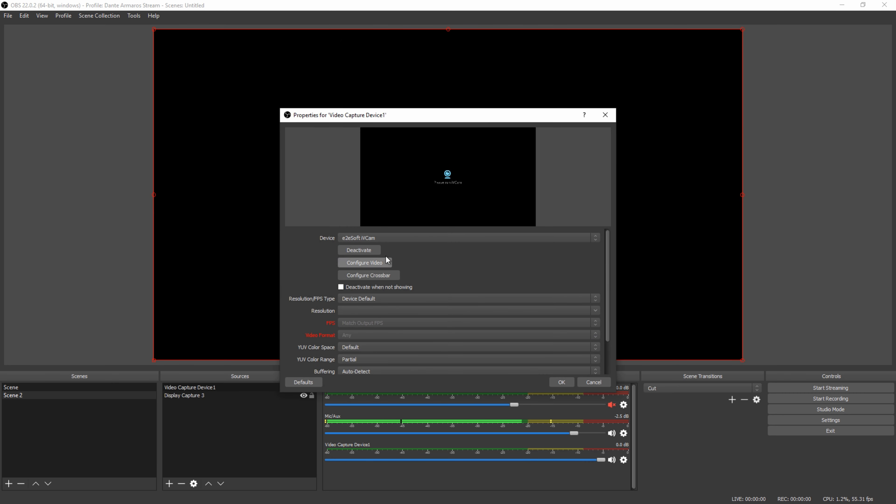
click(379, 237)
click(376, 251)
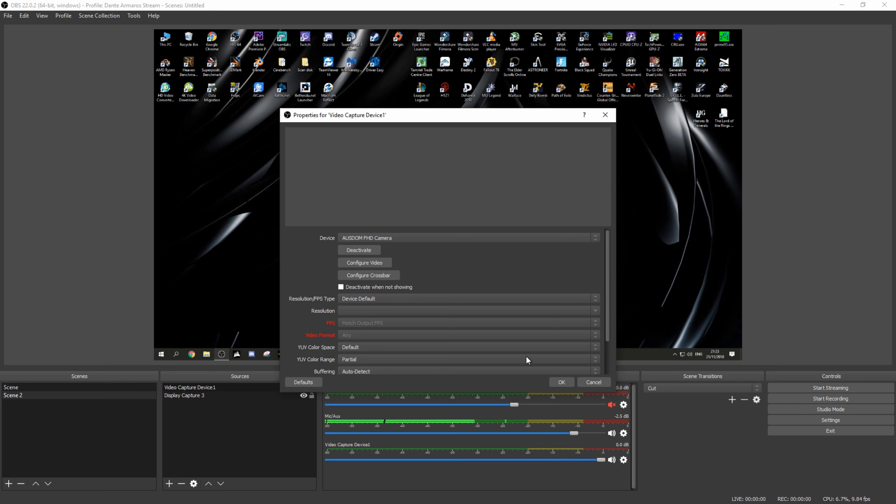
click(551, 385)
- Check the stacking order and preview of the camera and display sources in Scene 2
click(195, 387)
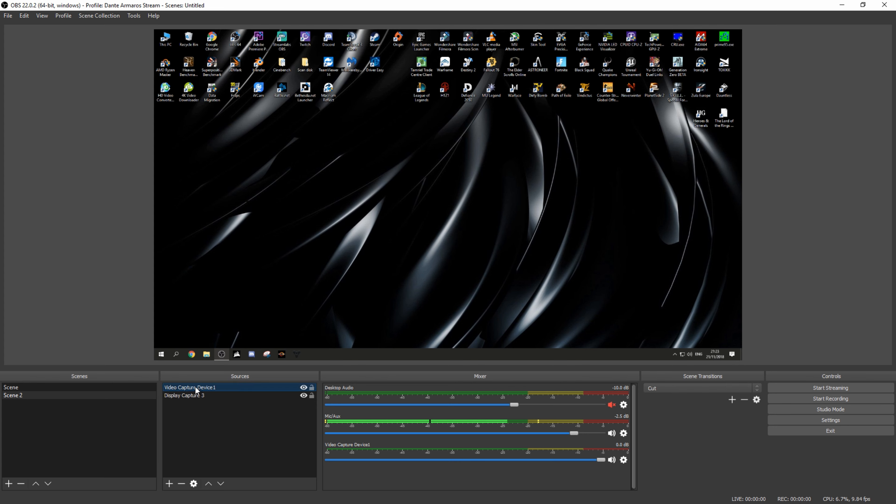
drag(195, 387, 200, 398)
click(200, 386)
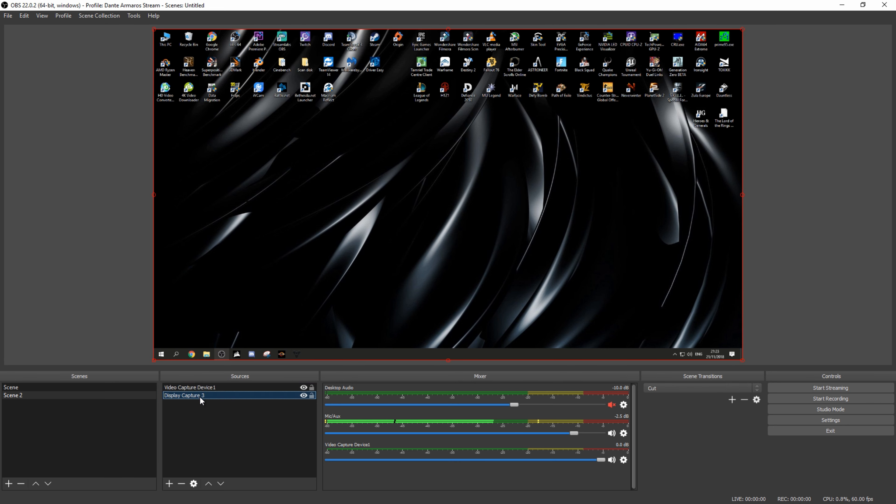
click(185, 388)
click(193, 335)
- In the original scene, hide Display Capture 2 and check the Green Screen source's camera properties
click(83, 387)
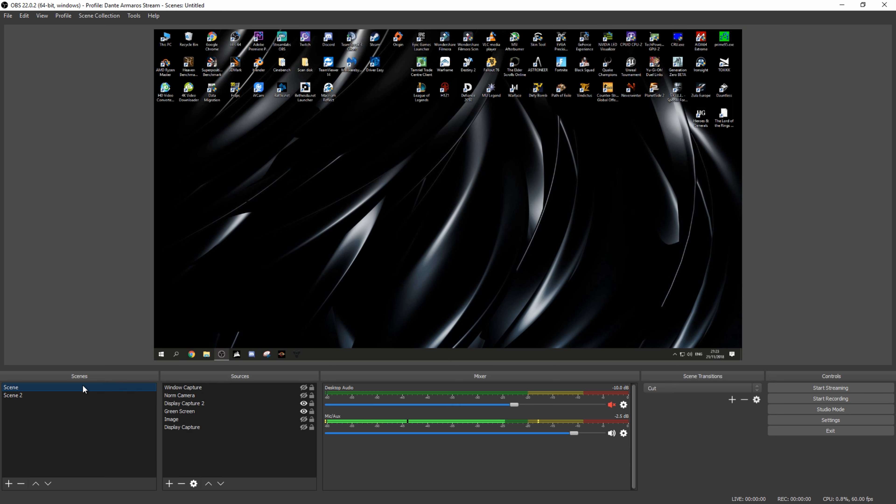
click(303, 403)
right_click(292, 410)
click(306, 403)
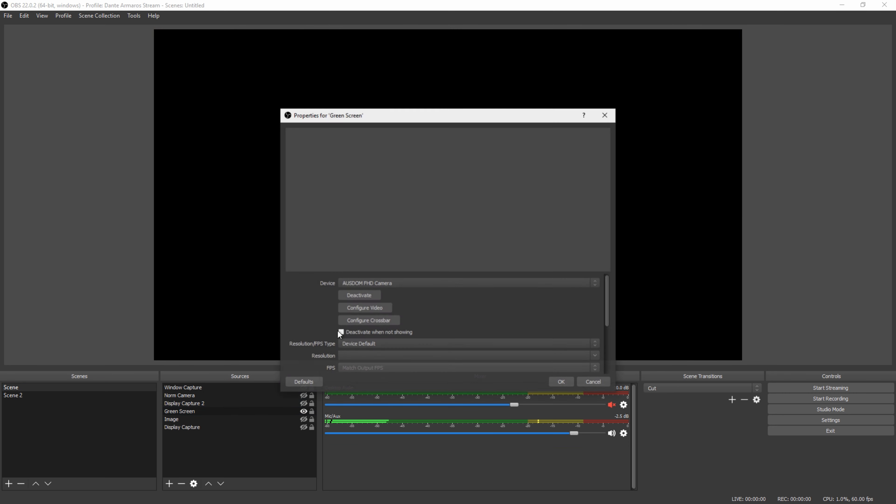
click(561, 382)
click(302, 406)
- Deactivate the AUSDOM FHD Camera in the Norm Camera source's properties
click(270, 394)
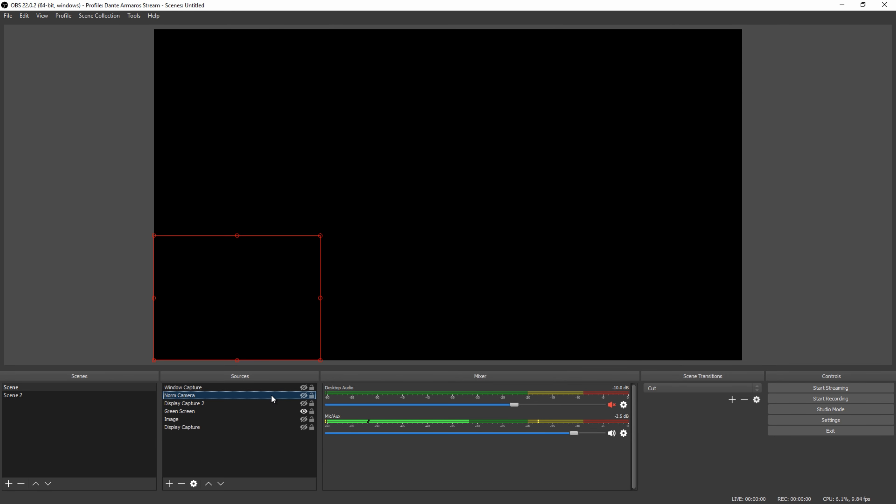
right_click(271, 394)
click(319, 392)
click(360, 294)
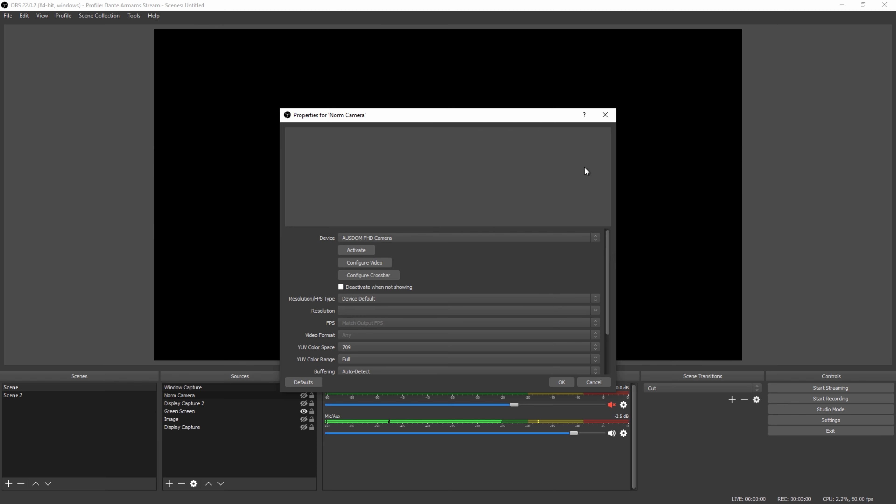
click(603, 116)
- Reapply Video Capture Device1's properties in Scene 2 and place the webcam image in the canvas's lower-left corner
click(101, 394)
click(193, 395)
click(199, 387)
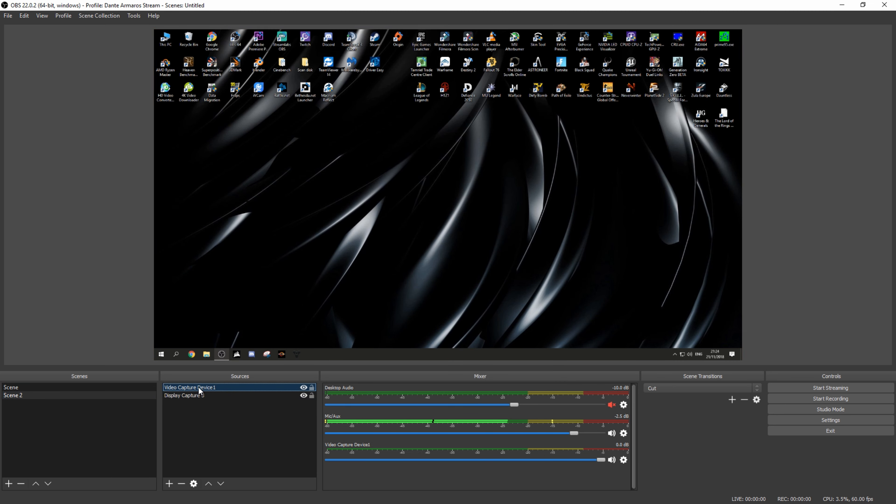
right_click(199, 387)
click(228, 385)
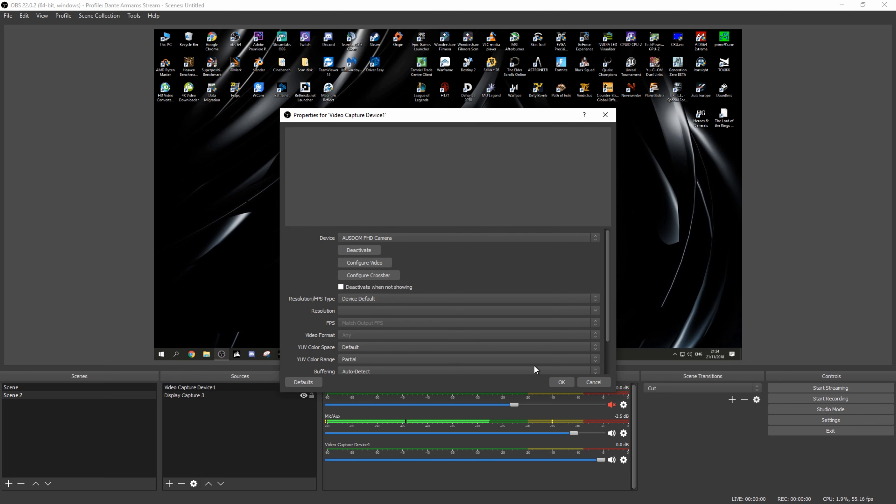
click(561, 382)
drag(272, 134, 276, 317)
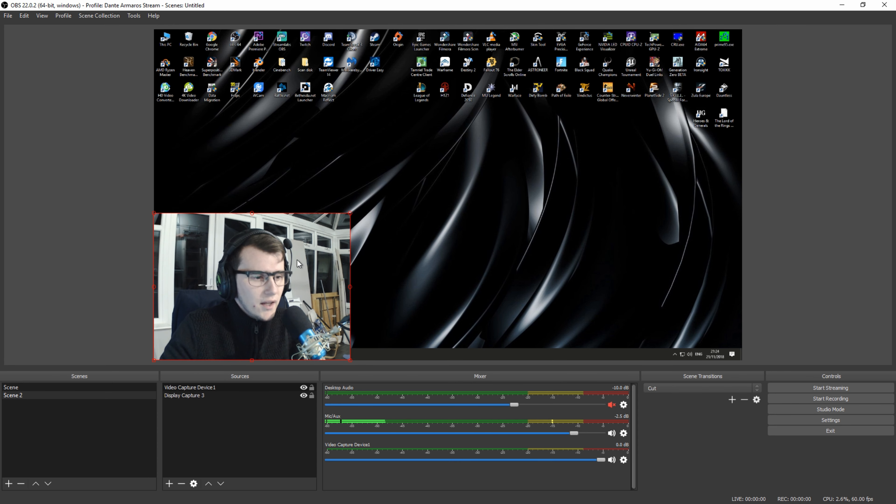
- Hide Video Capture Device1 and add a new source named Game Capture to Scene 2
click(303, 388)
click(287, 424)
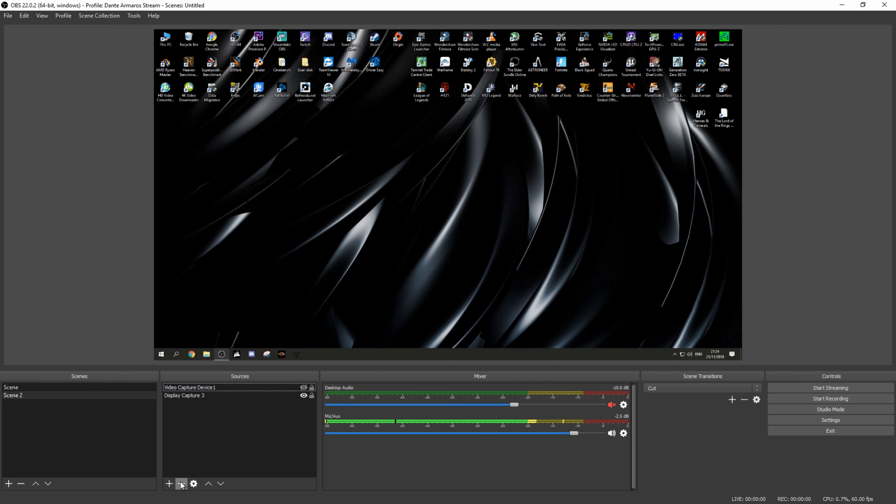
click(169, 483)
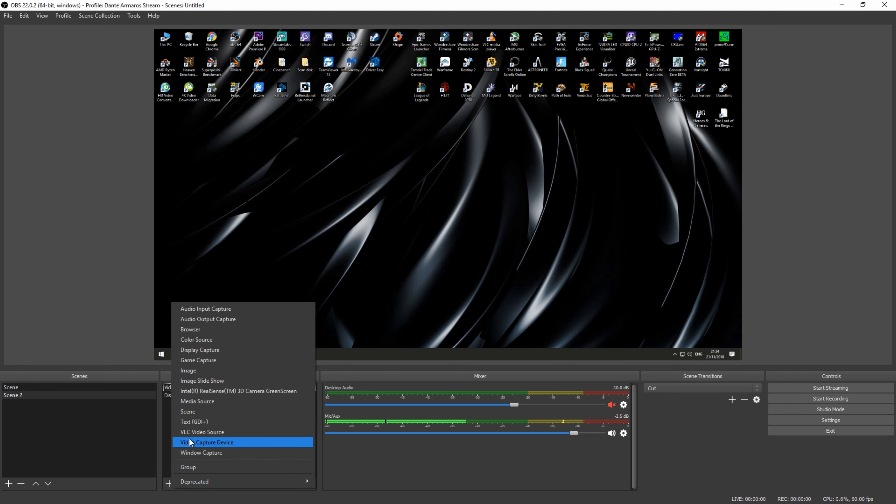
click(211, 359)
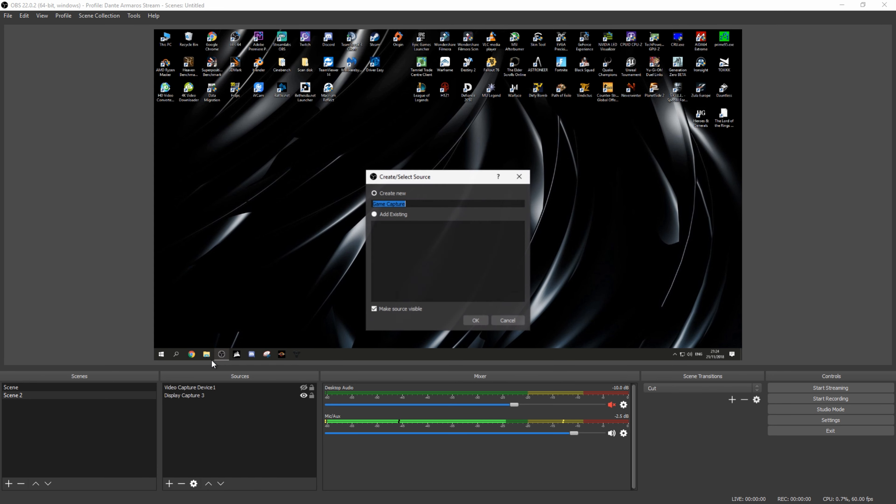
click(482, 322)
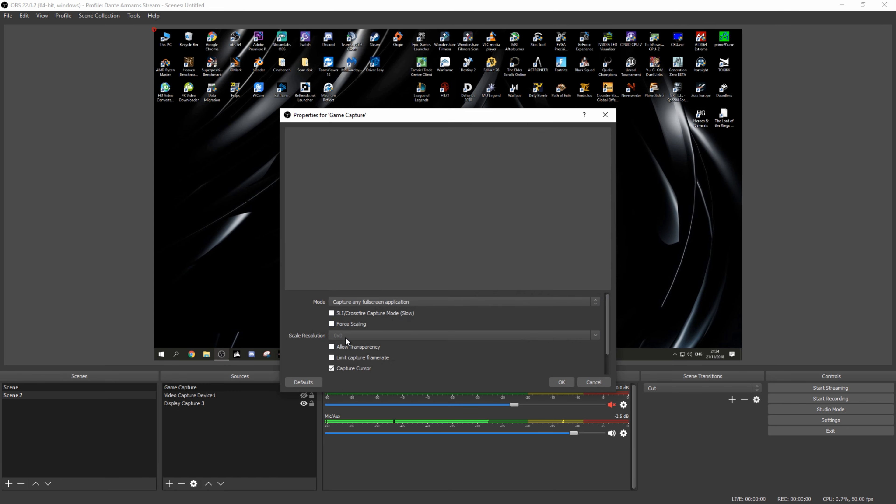
- Set the Game Capture source's mode to Capture specific window
click(376, 301)
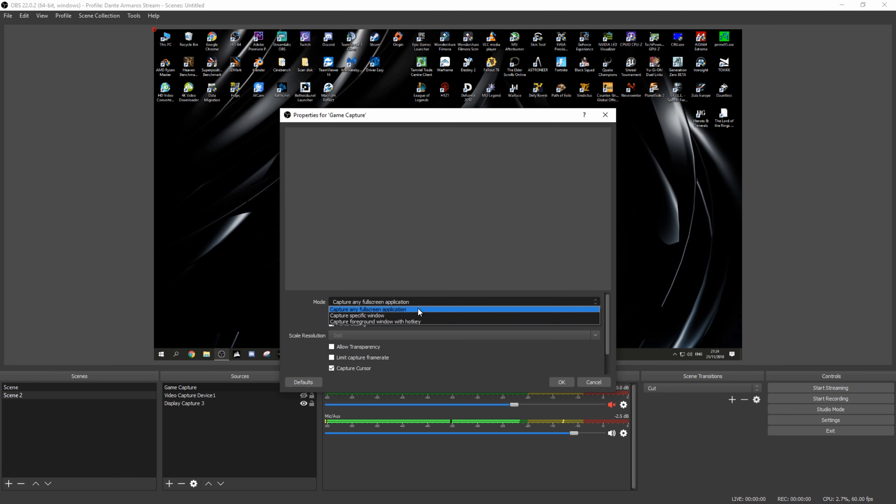
click(415, 316)
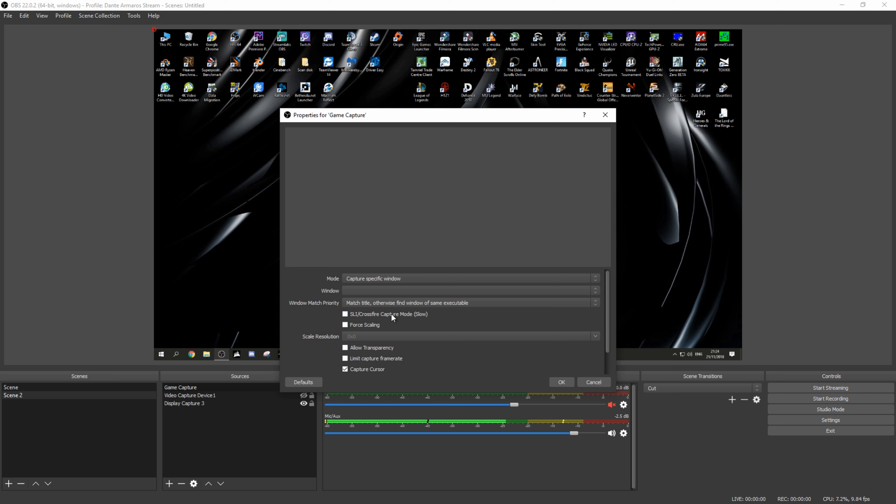
click(569, 383)
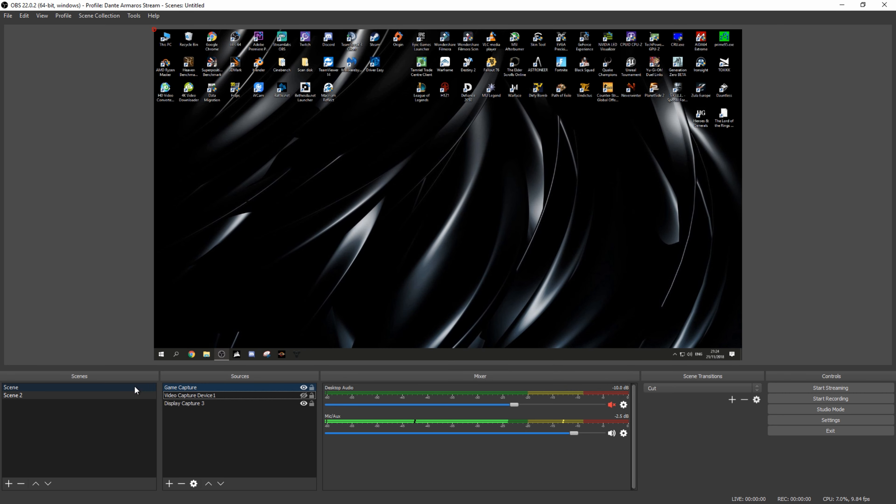
- Switch back to the original scene and show its Display Capture 2 source
click(134, 386)
click(185, 403)
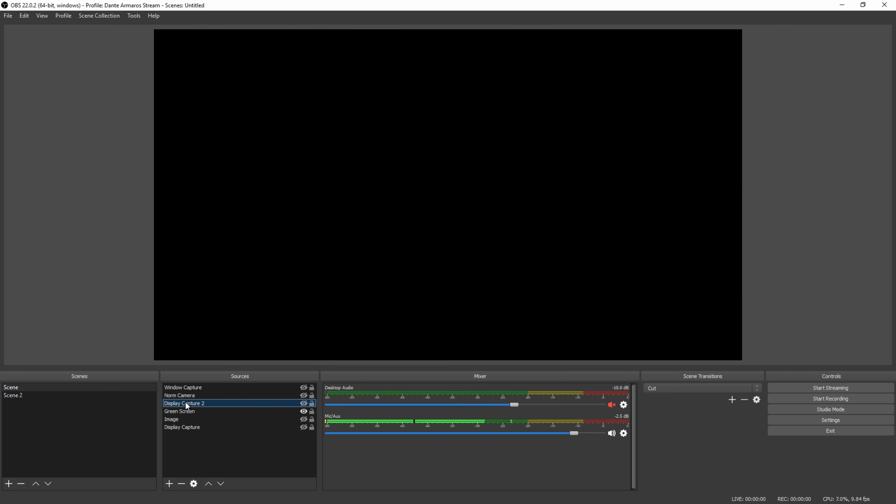
click(304, 403)
click(306, 262)
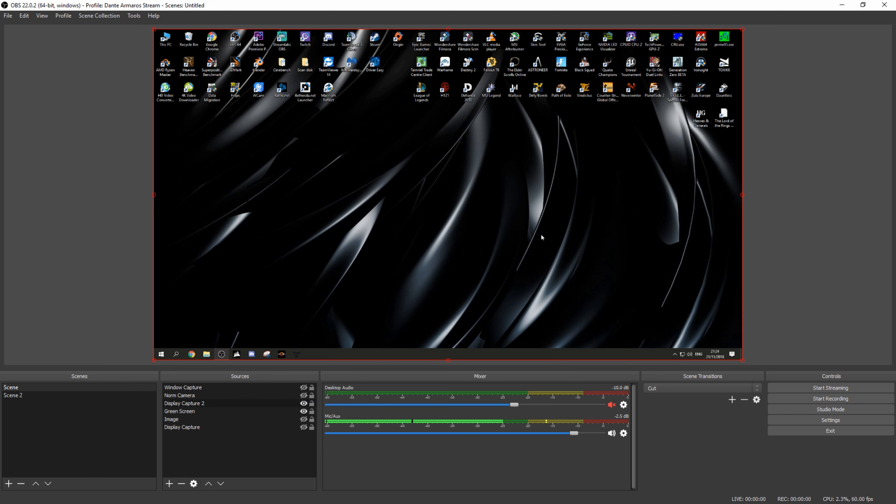
- Hide Display Capture 2 and show the Display Capture source instead
click(298, 406)
click(302, 403)
click(285, 427)
click(303, 426)
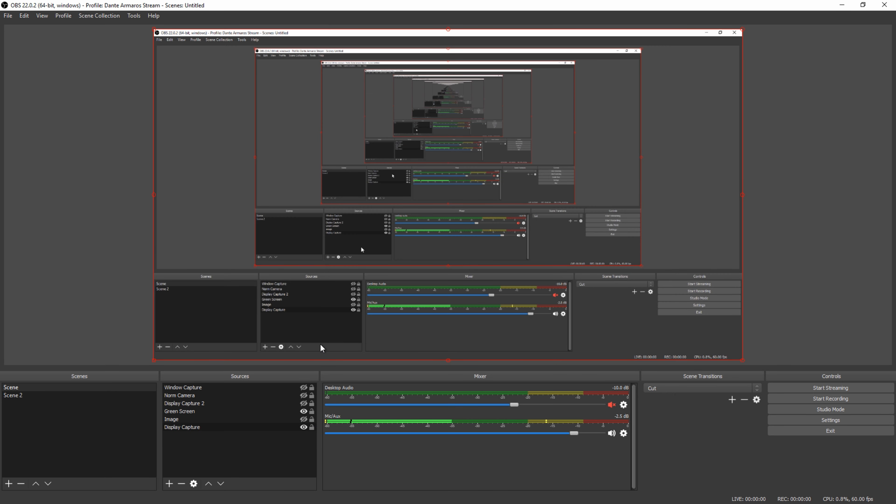
- Hide Display Capture in the original scene, switch to Scene 2 and hide its Game Capture source
click(303, 428)
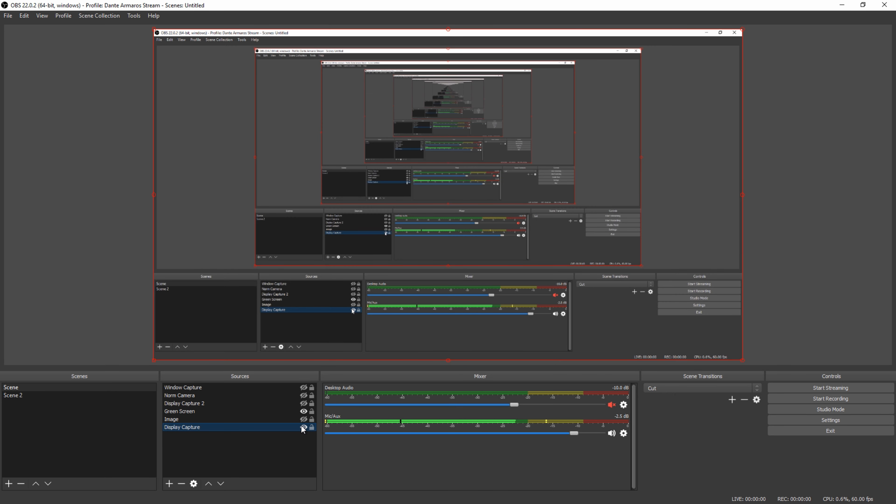
click(303, 426)
click(81, 395)
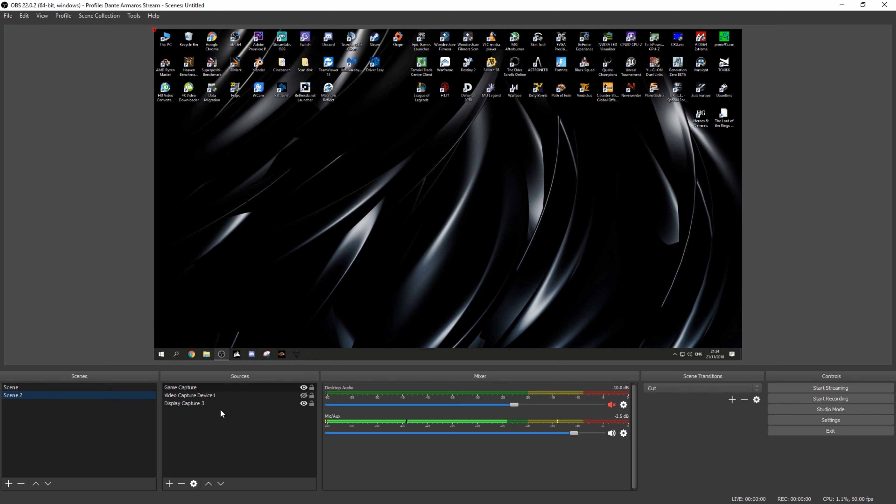
click(223, 388)
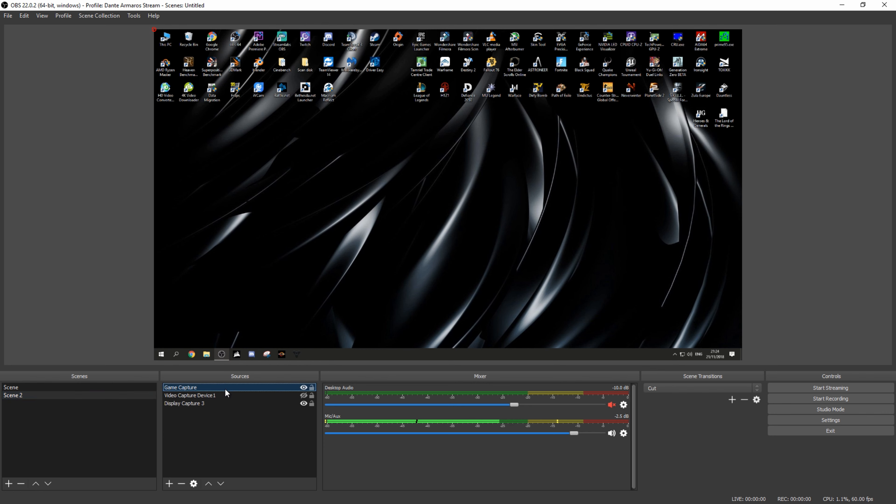
right_click(225, 388)
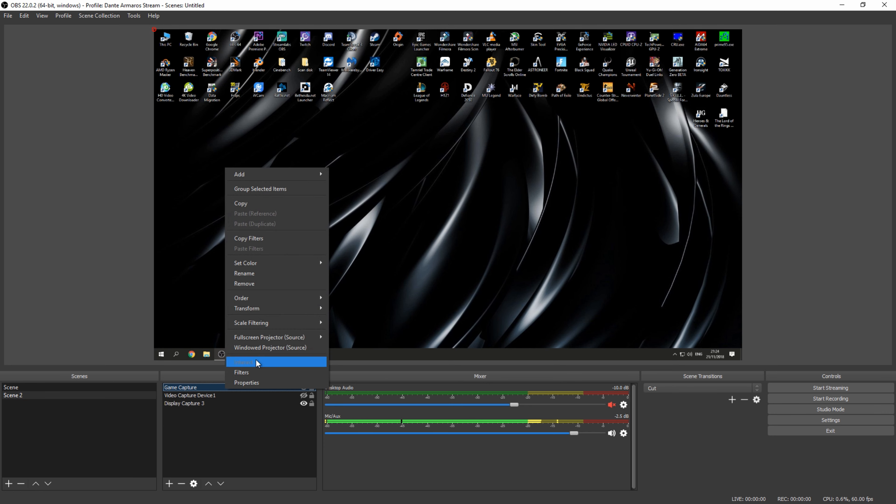
click(315, 402)
- Add a new Audio Input Capture source to Scene 2 using the Microphone (High Definition Audio Device)
right_click(247, 457)
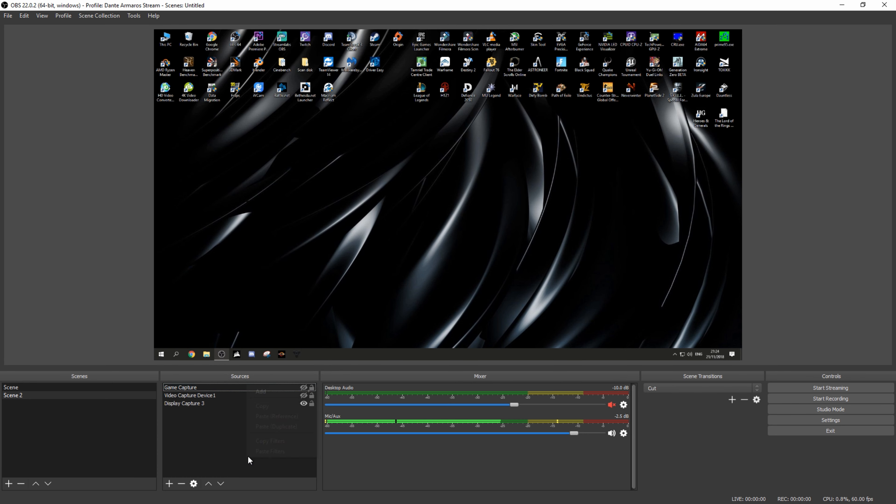
click(168, 482)
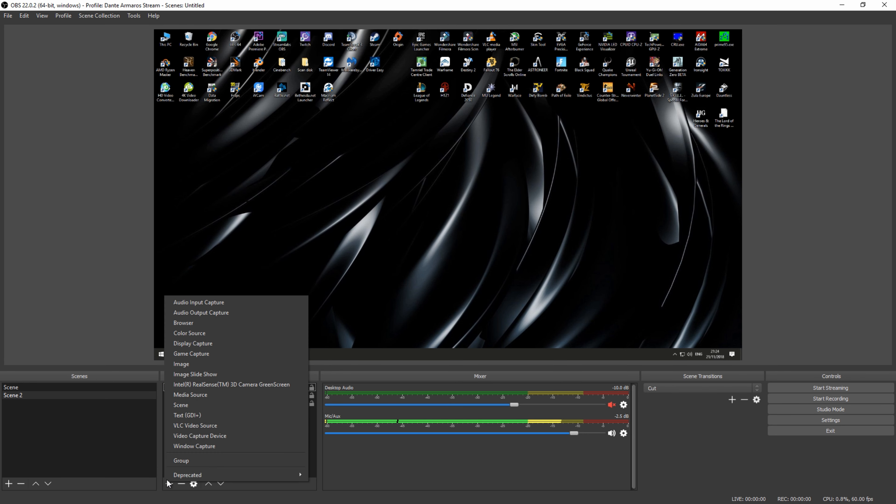
click(245, 301)
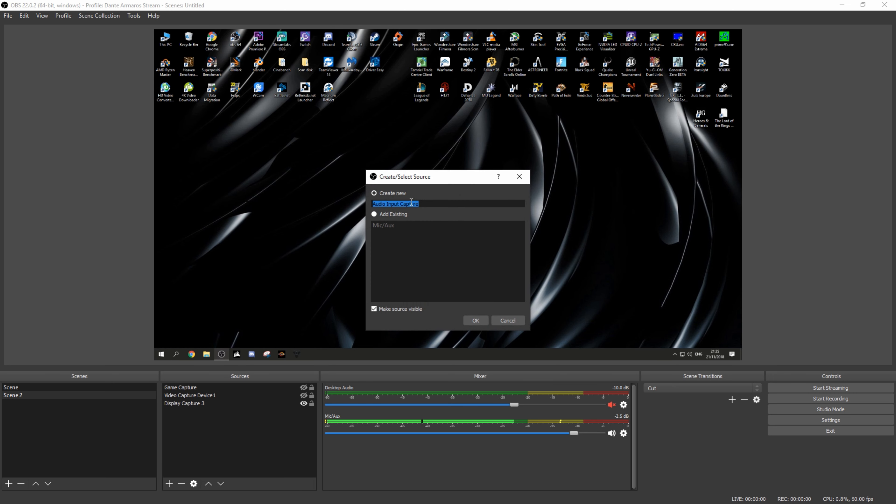
click(474, 320)
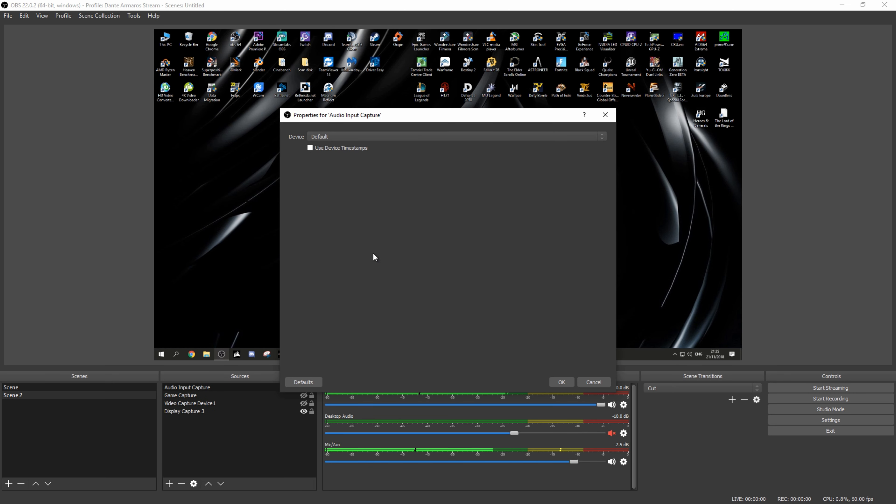
click(354, 139)
click(352, 150)
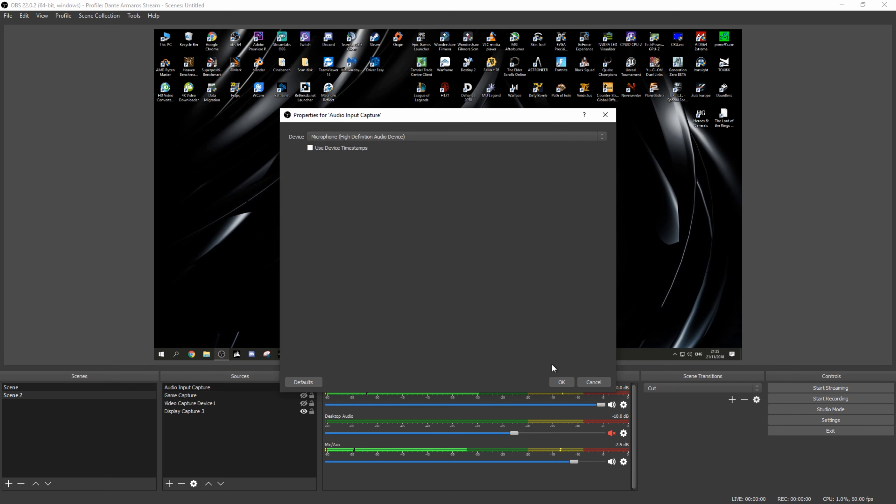
click(561, 383)
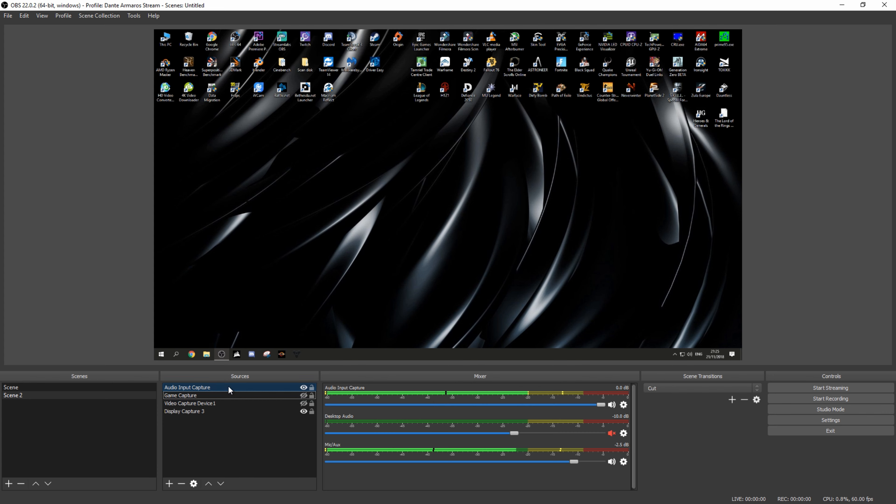
- Hide the Audio Input Capture source and remove it from Scene 2
click(303, 387)
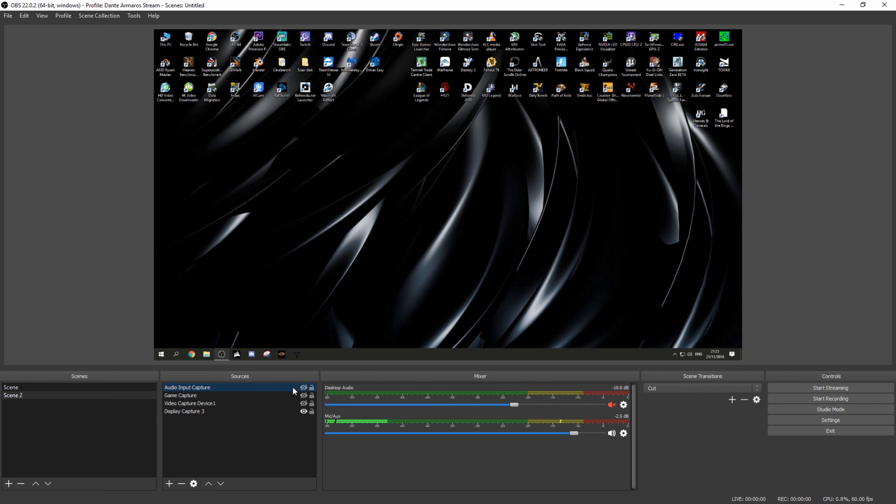
right_click(287, 385)
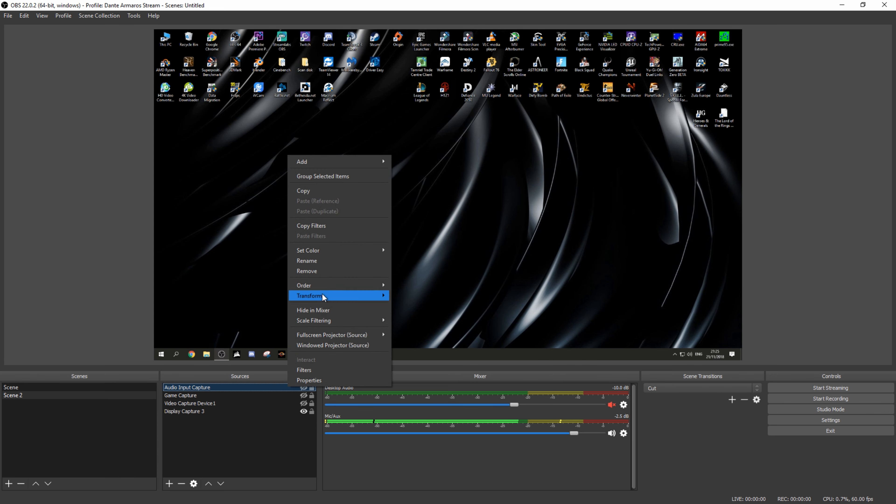
click(325, 271)
click(487, 268)
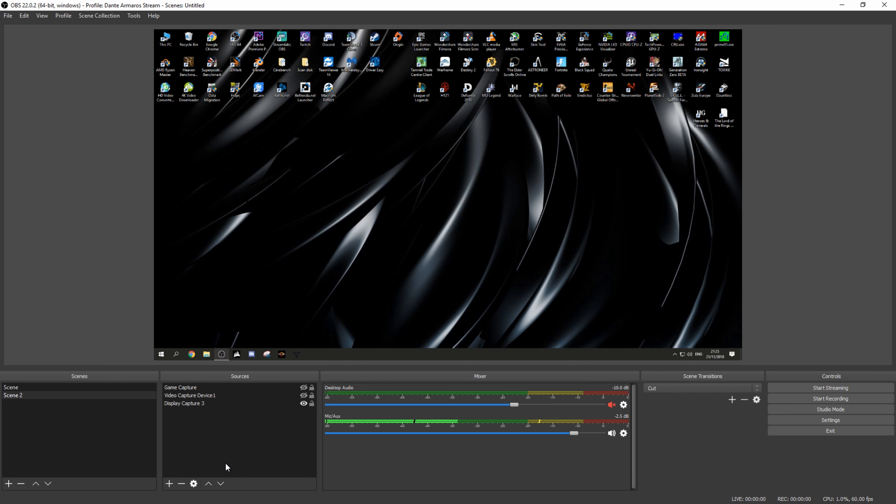
- Check the source types that can be added to Scene 2, and open the program settings
click(171, 483)
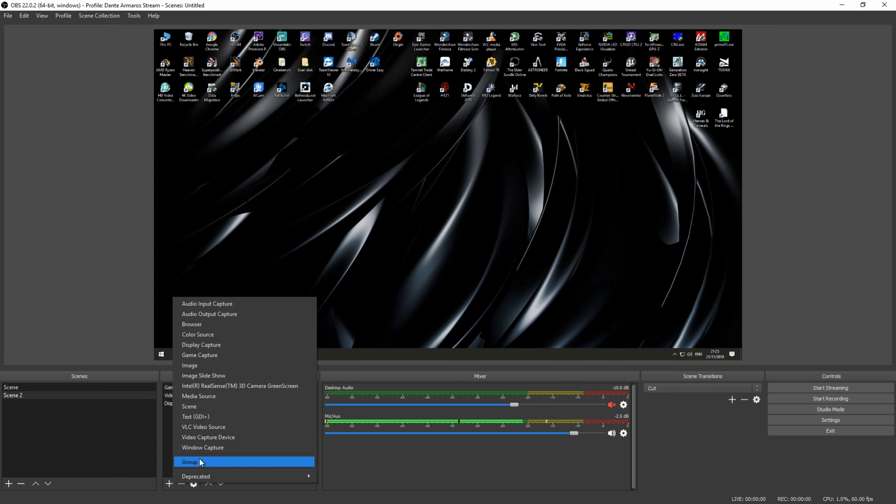
click(349, 451)
click(776, 419)
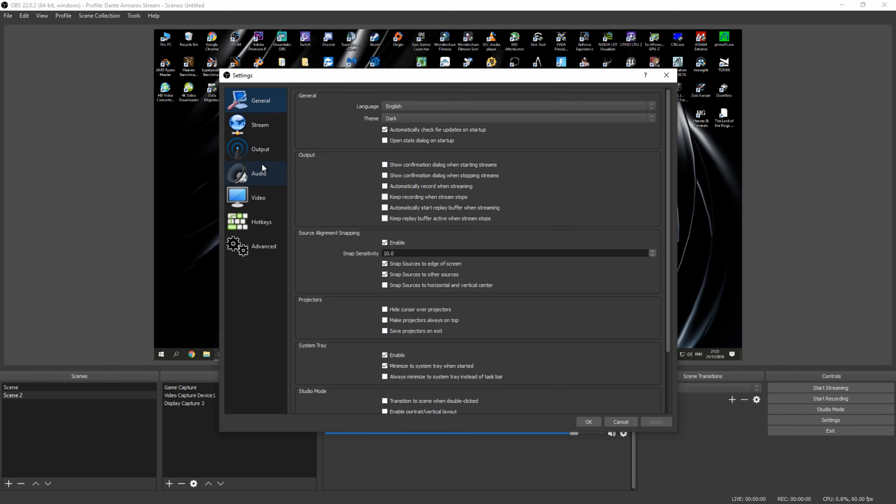
- Try the Rachni interface theme and restore the Dark theme
click(400, 116)
click(403, 143)
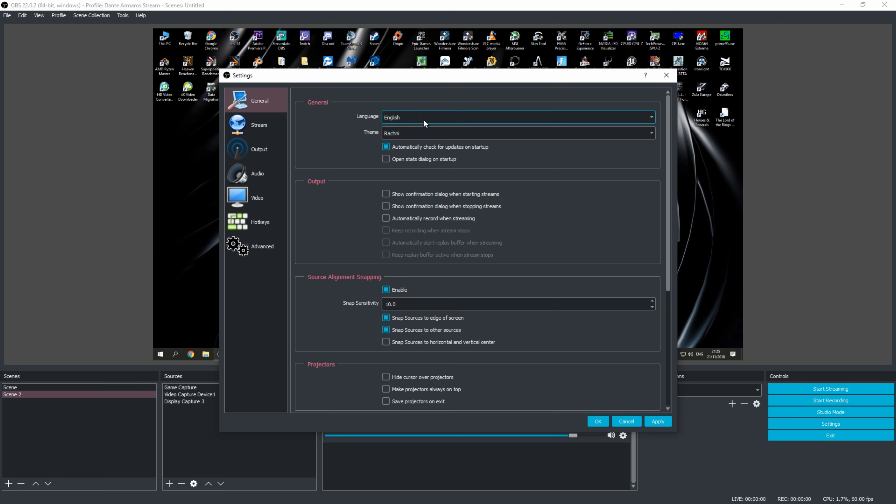
click(413, 133)
click(415, 149)
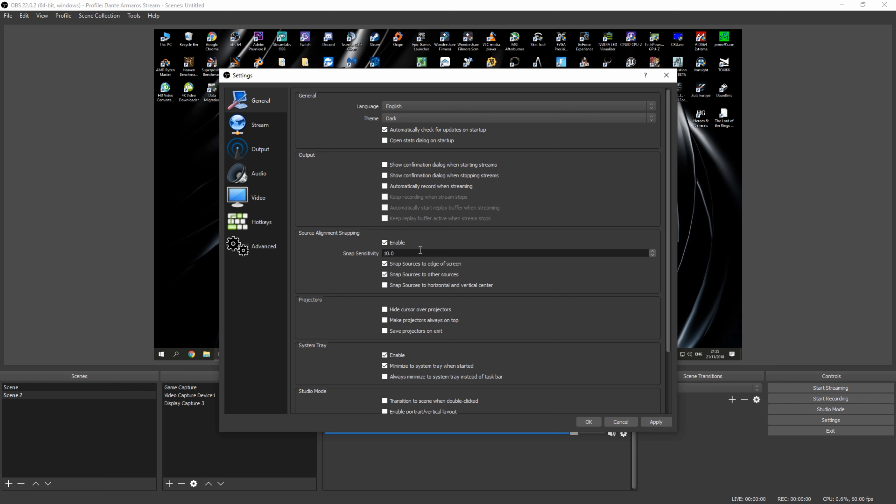
- Look through the General options, show the Stream settings and apply the settings
scroll(428, 262, down, 3)
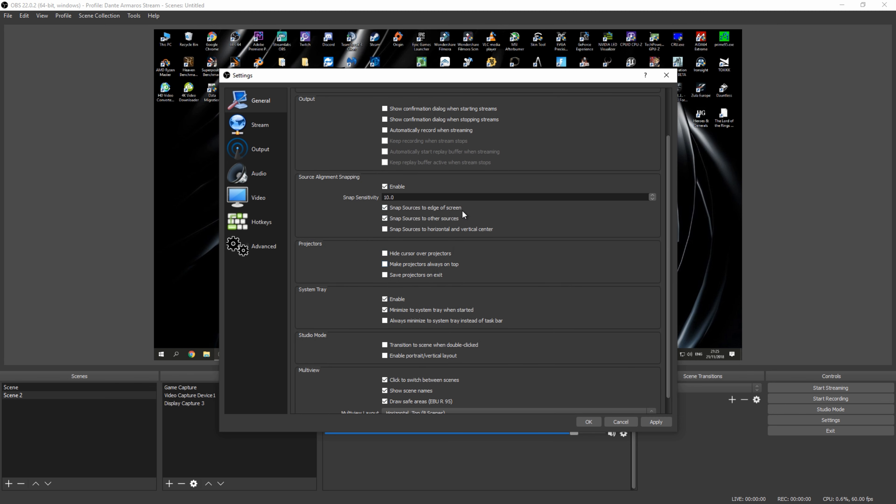
scroll(353, 335, up, 3)
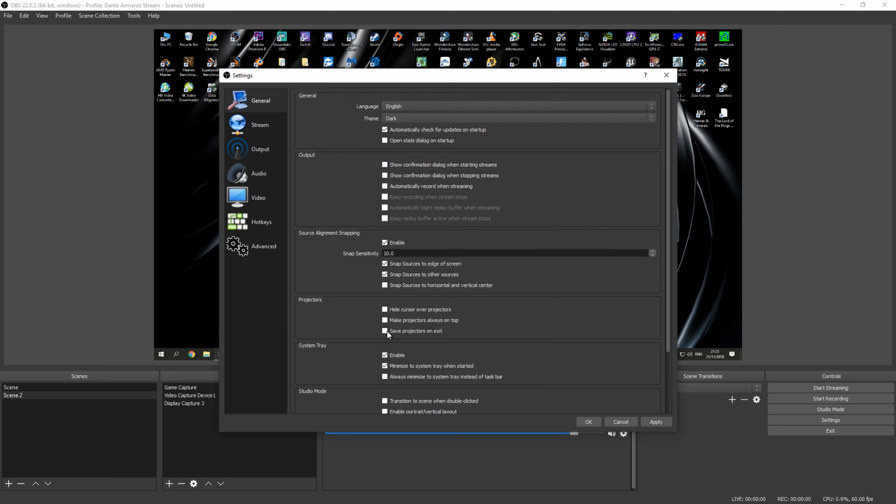
click(268, 130)
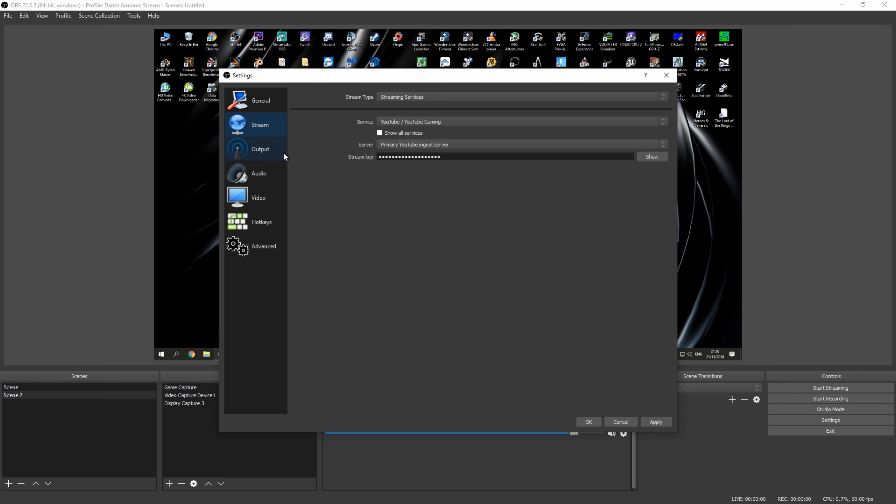
click(649, 422)
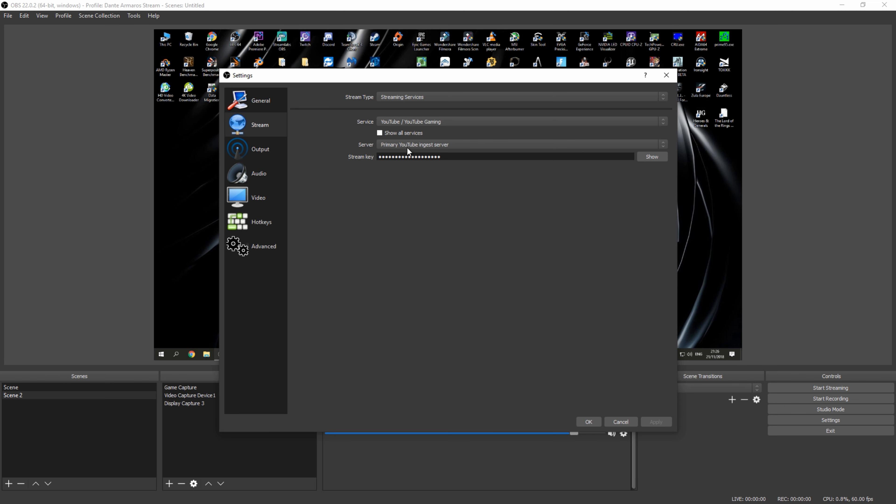
- Review the Output settings for streaming, audio and recording, including the recording directory chooser, without changing the folder
click(267, 155)
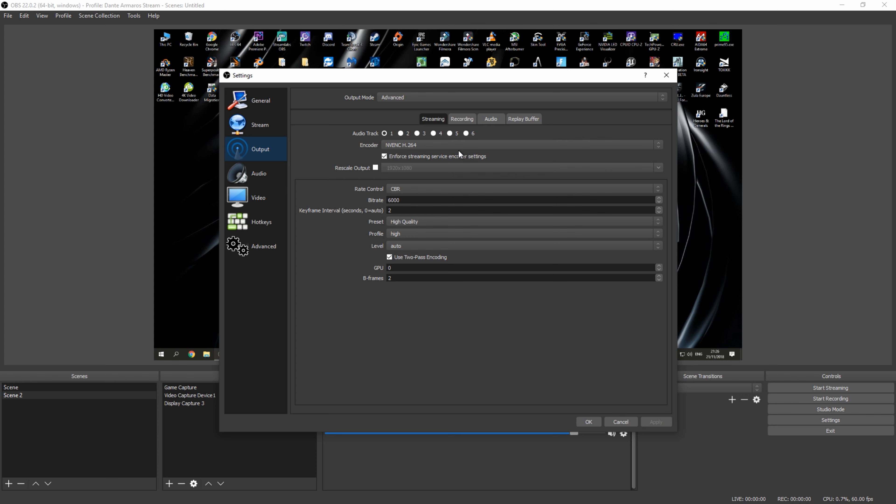
click(488, 125)
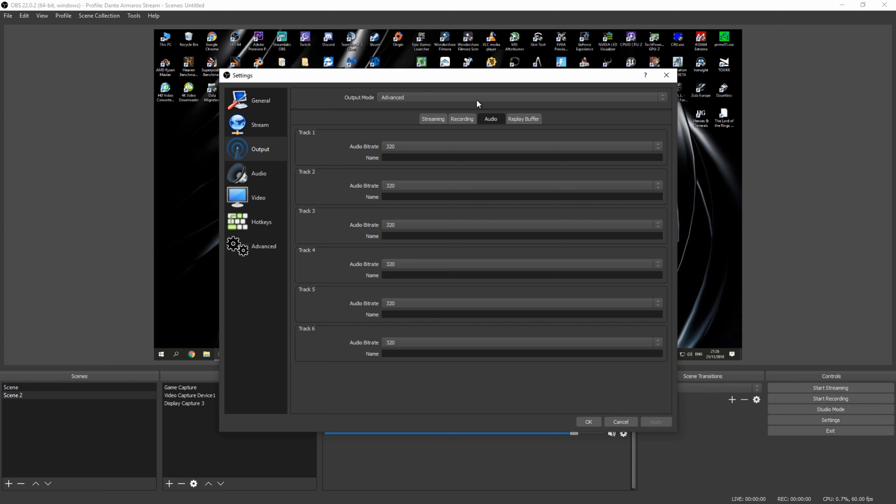
click(451, 120)
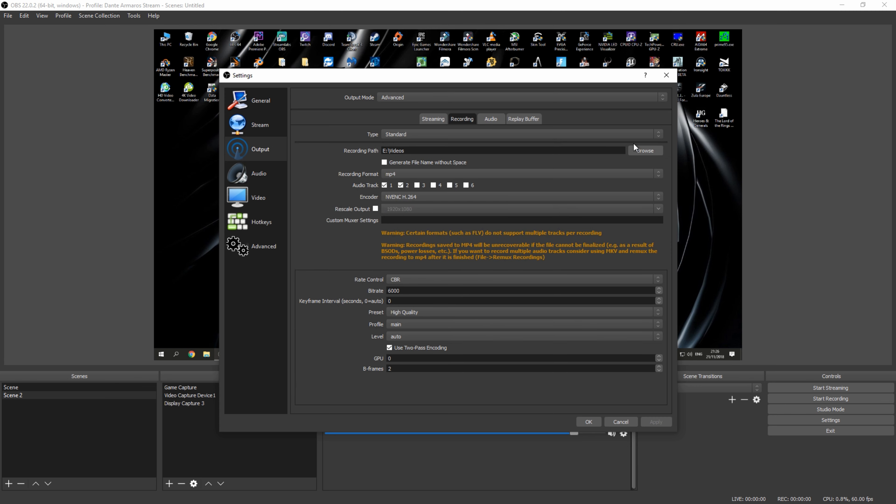
click(652, 151)
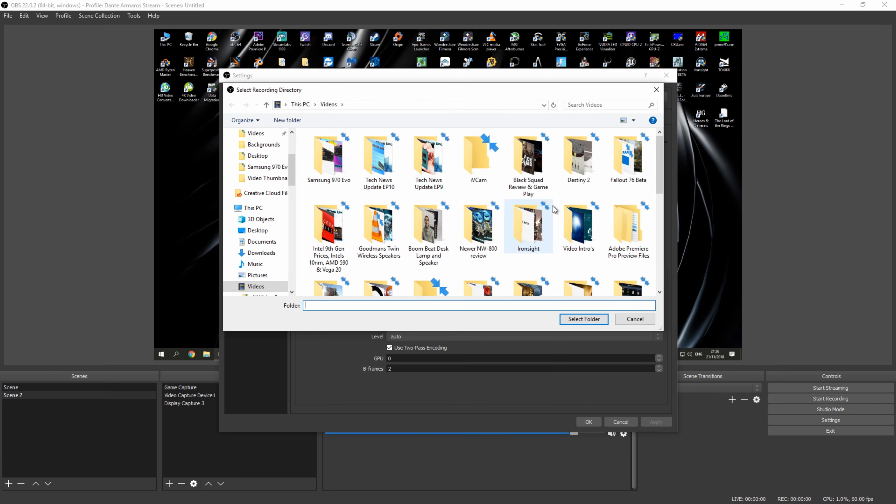
click(656, 90)
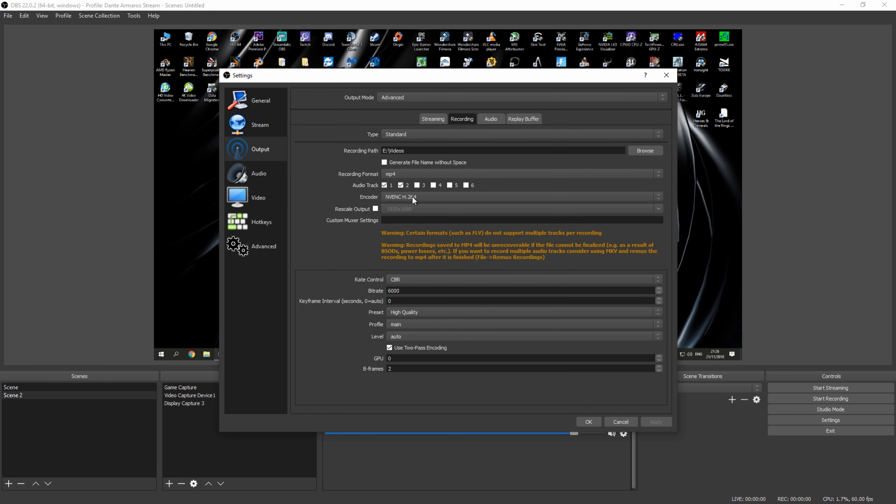
- Set the recording format to mp4 and the recording encoder to NVENC H.264
click(406, 175)
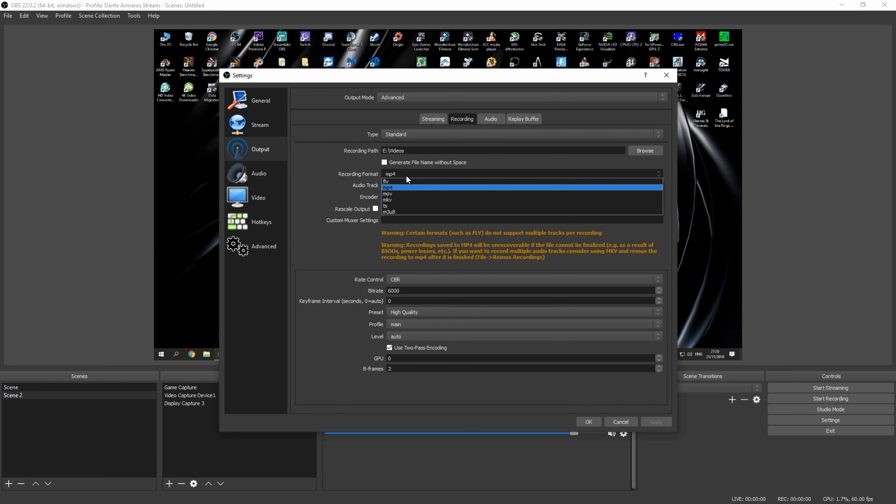
click(400, 187)
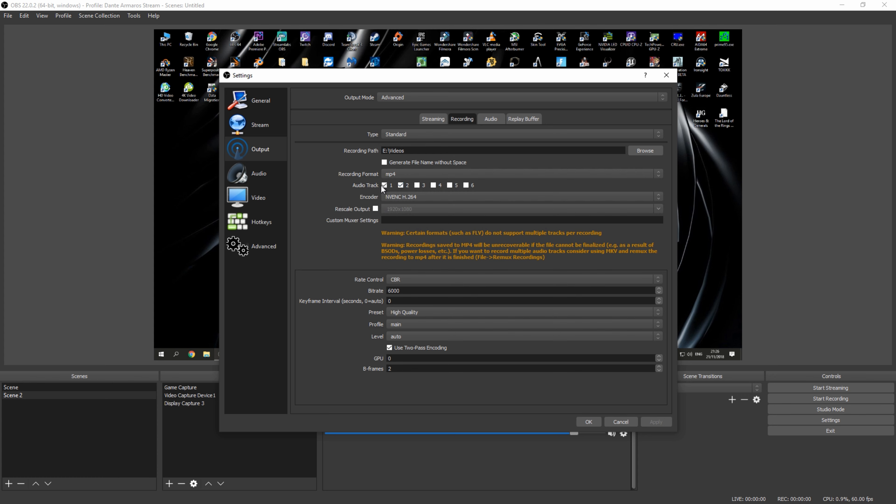
click(382, 199)
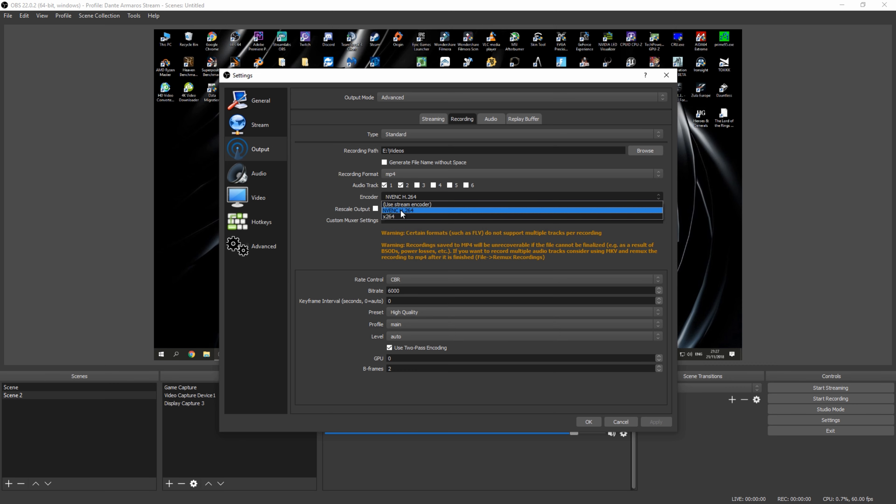
click(398, 210)
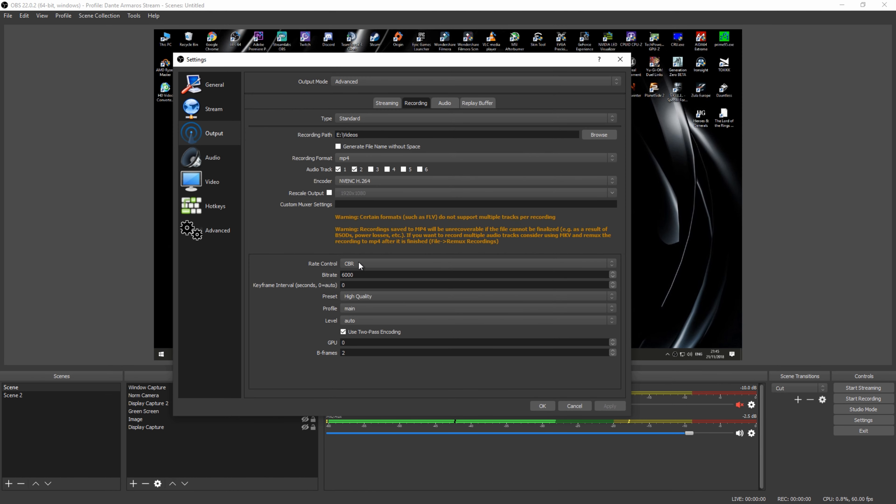
- Examine the recording rate control options and the bitrate, and close the settings
click(358, 264)
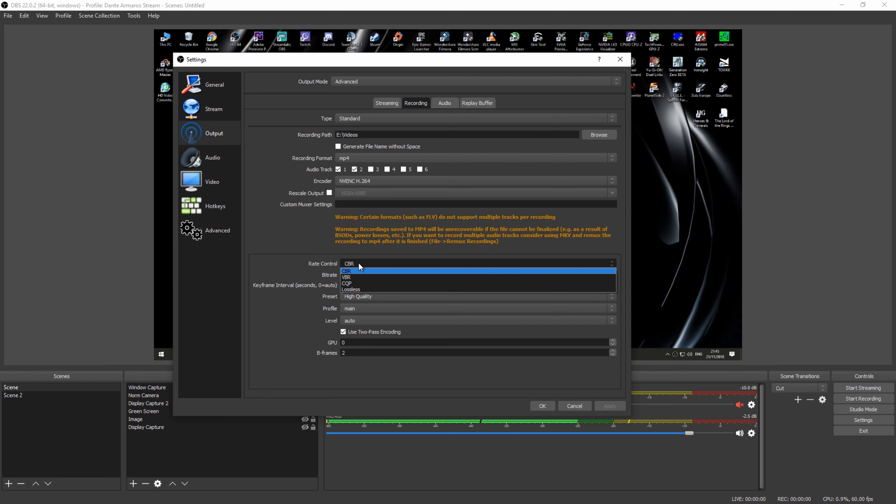
click(322, 274)
click(361, 275)
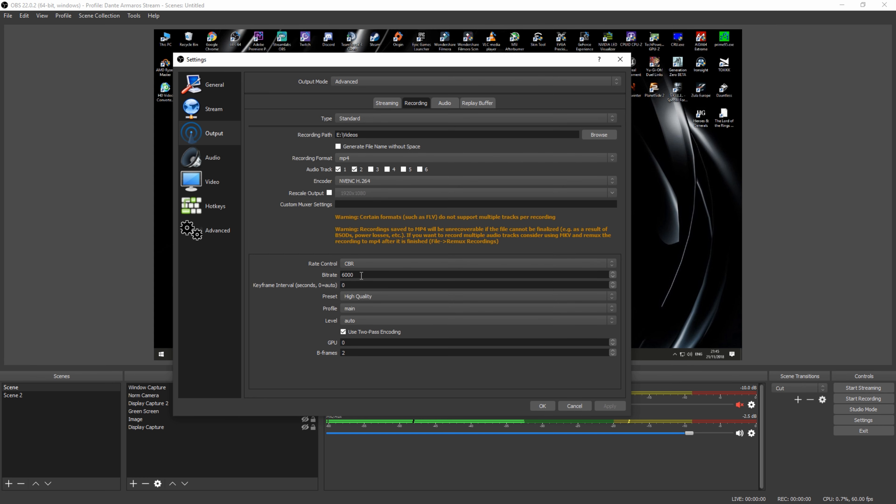
click(620, 61)
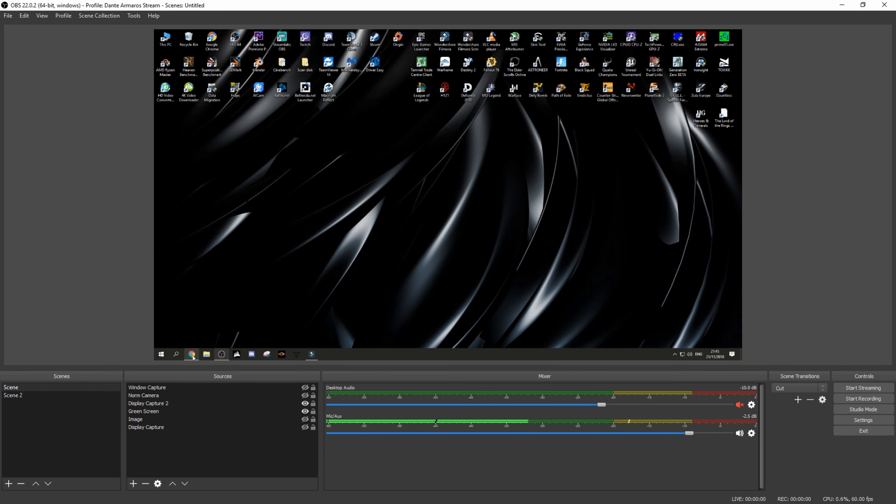
- Switch to the TwitchTest page in the browser and look through it down to the download section
drag(292, 30, 469, 0)
scroll(235, 226, up, 2)
scroll(235, 226, up, 15)
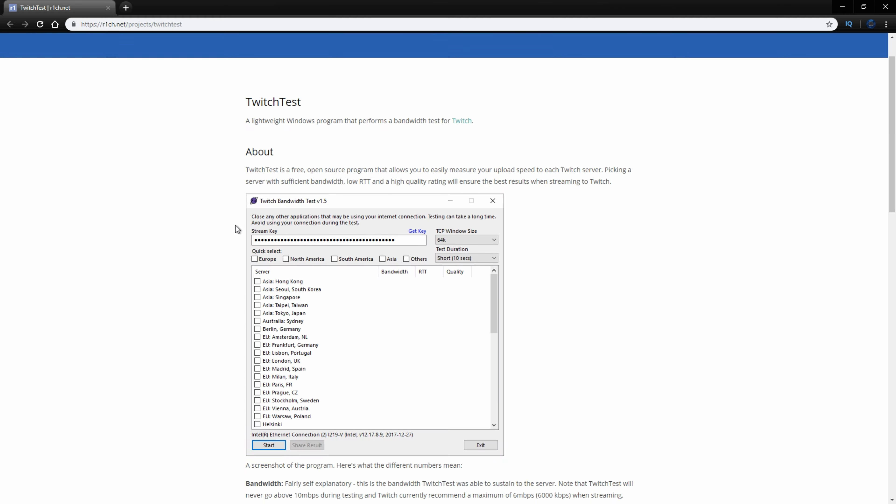
scroll(273, 211, down, 15)
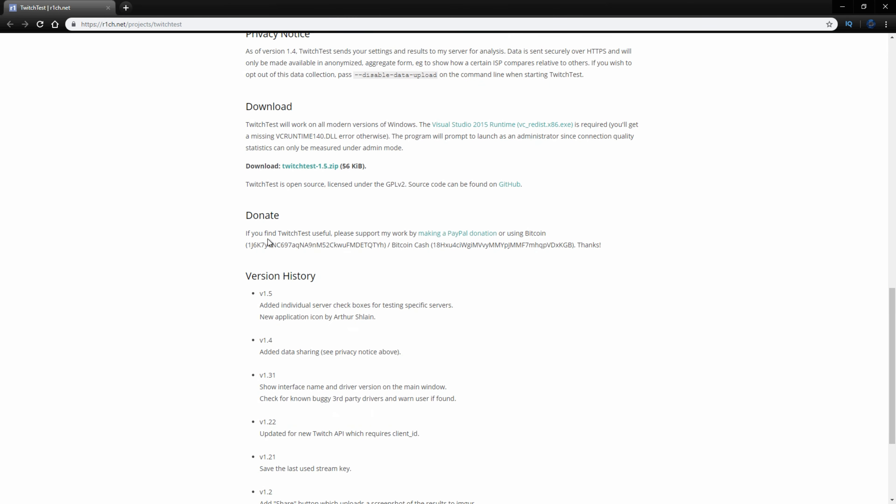
- Download twitchtest-1.5.zip, bring up the Twitch Bandwidth Test and minimize the browser to return to OBS
click(329, 172)
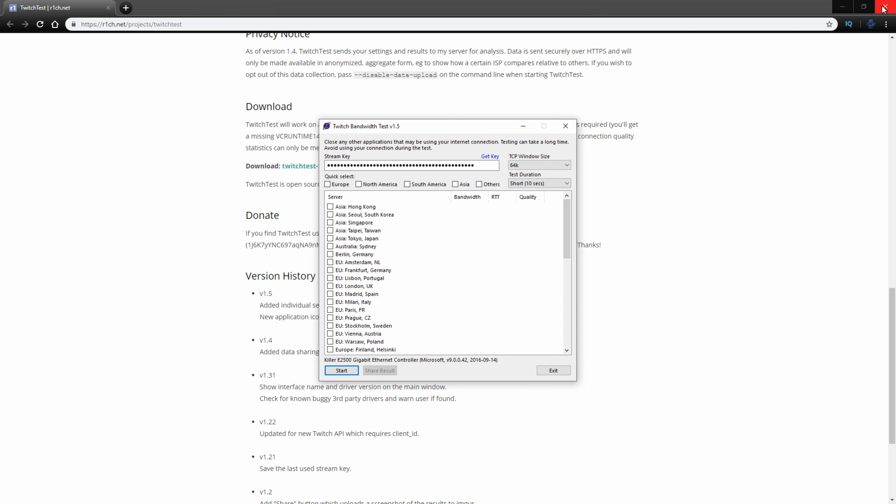
click(842, 6)
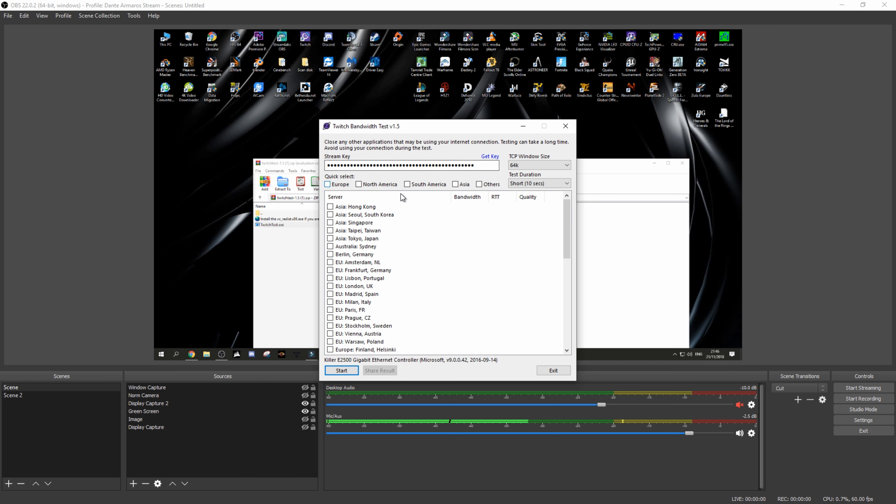
- Run the Twitch bandwidth test on the Europe servers with a TCP window size of 64k and the Short (10 secs) duration
click(339, 187)
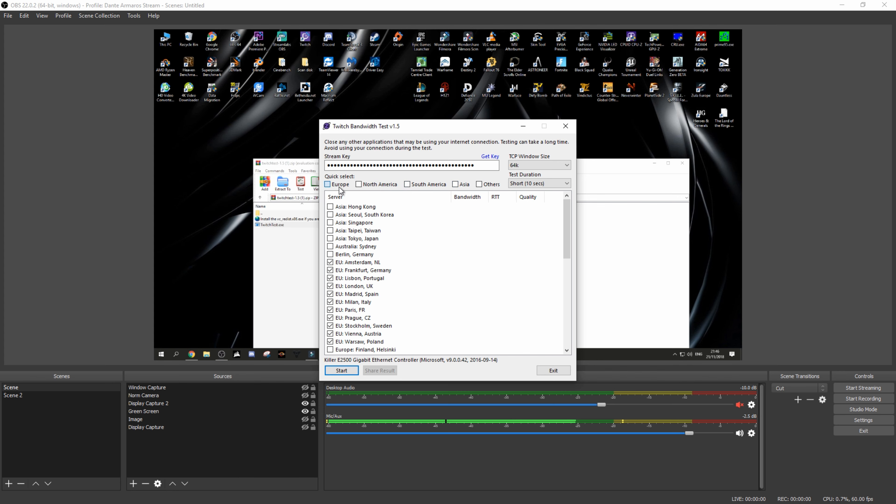
scroll(354, 264, down, 1)
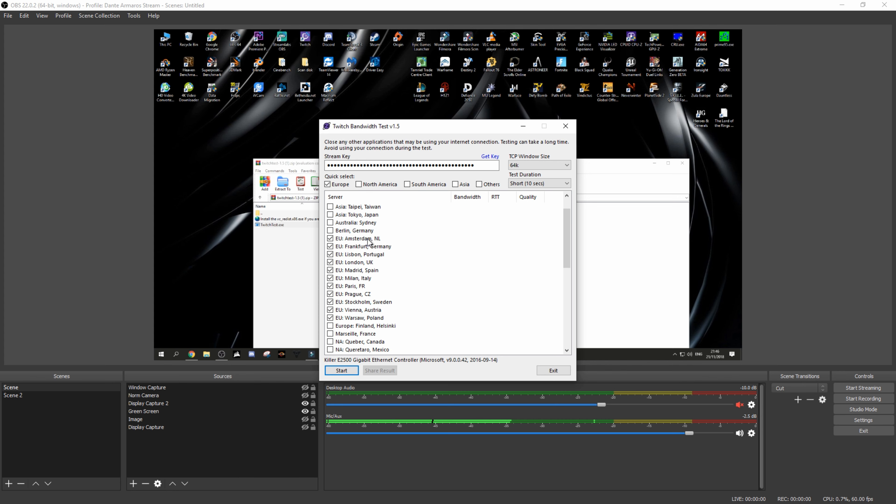
click(537, 167)
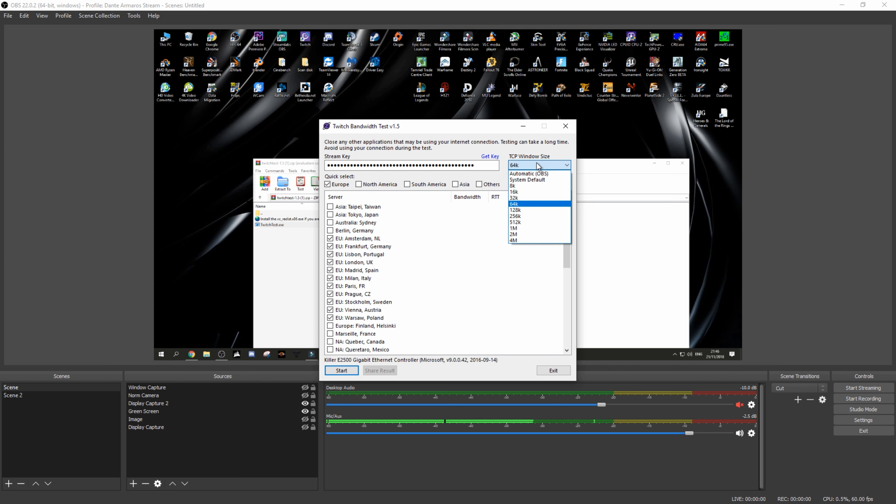
click(528, 207)
click(535, 184)
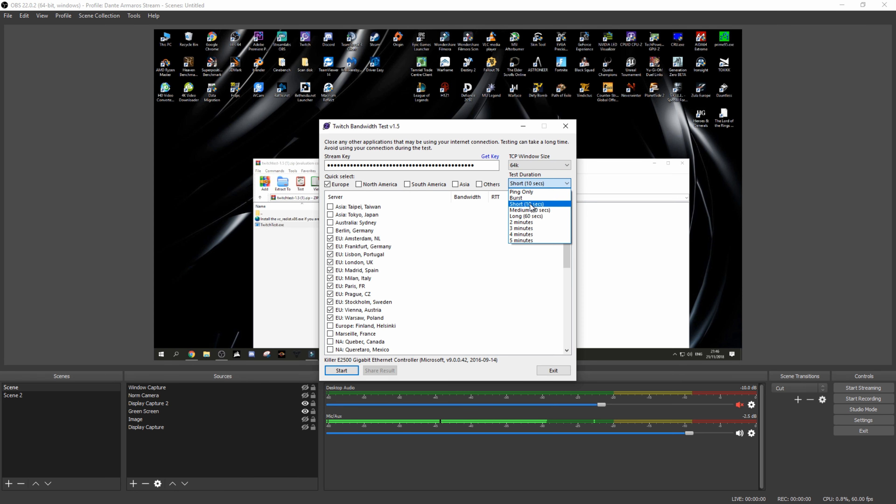
click(531, 207)
click(341, 371)
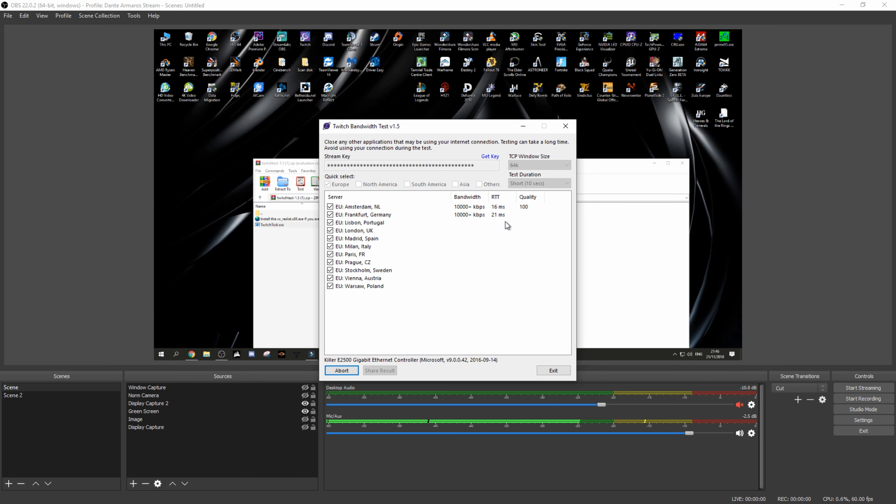
- Examine the bandwidth, RTT and quality results of the tested European servers, and close the test and the archive window
click(528, 207)
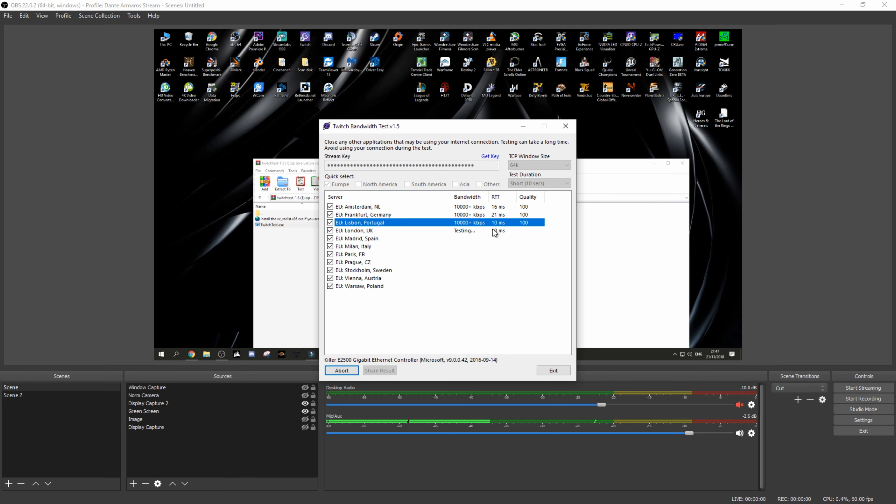
click(489, 231)
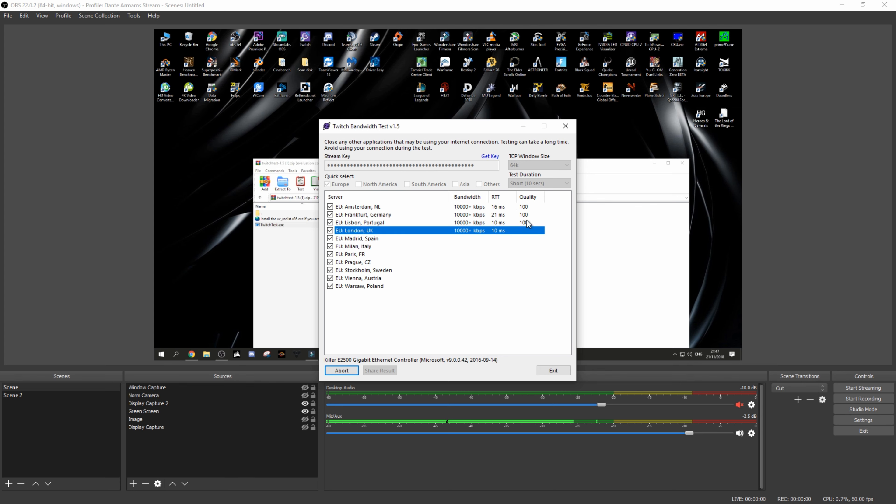
click(530, 252)
click(527, 232)
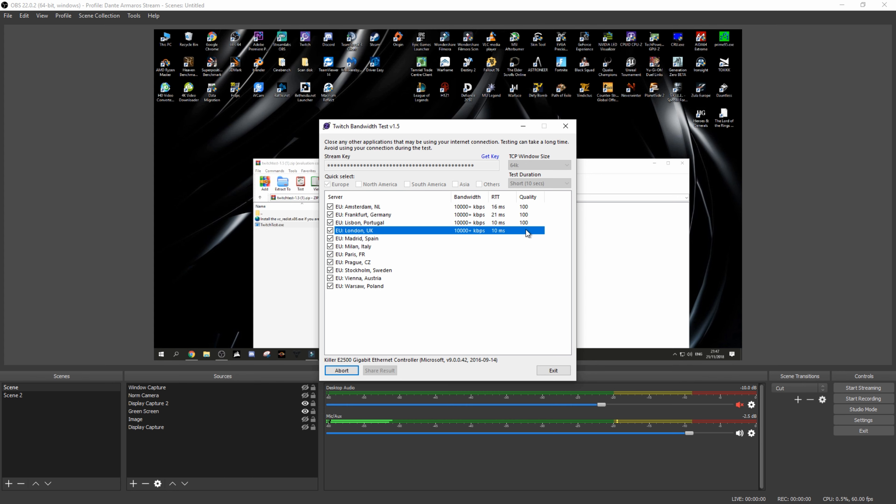
click(524, 255)
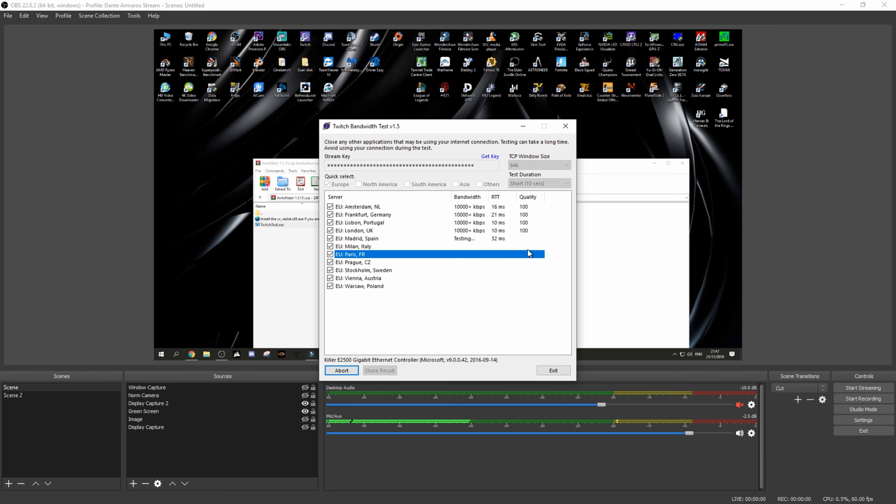
click(527, 231)
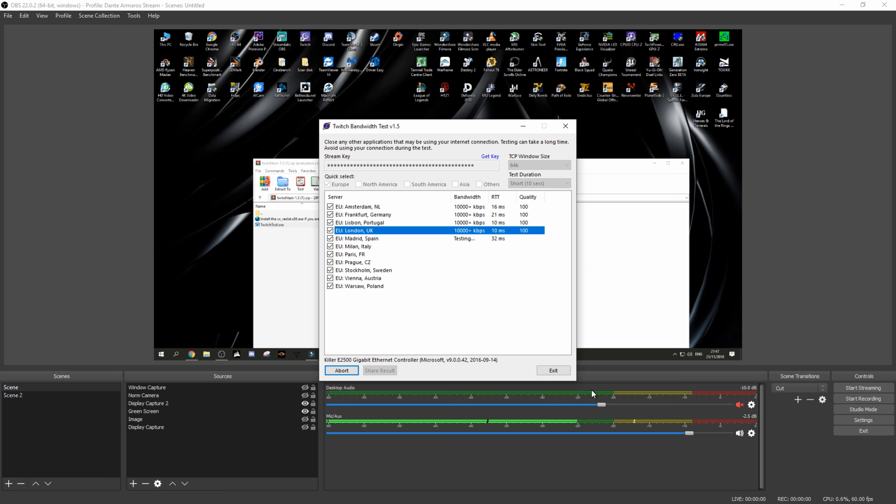
click(552, 370)
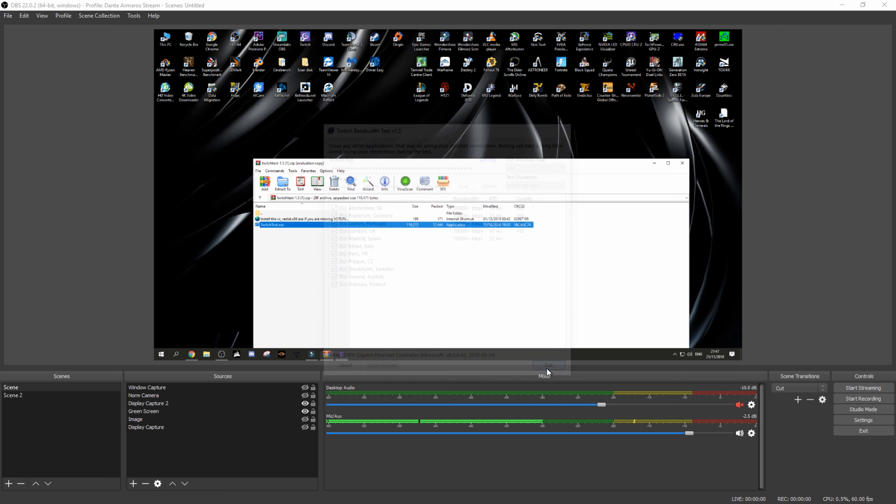
click(681, 163)
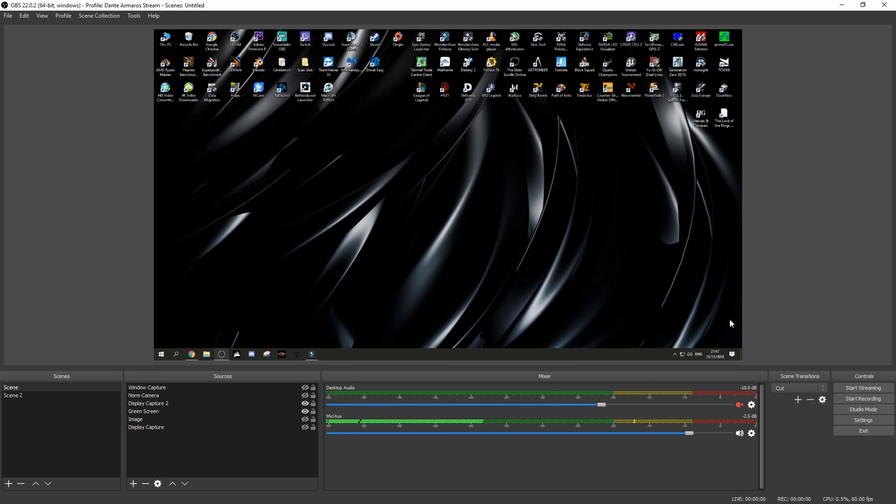
- Open the OBS recording output settings and set the bitrate to 6000 and the keyframe interval to 0
click(844, 418)
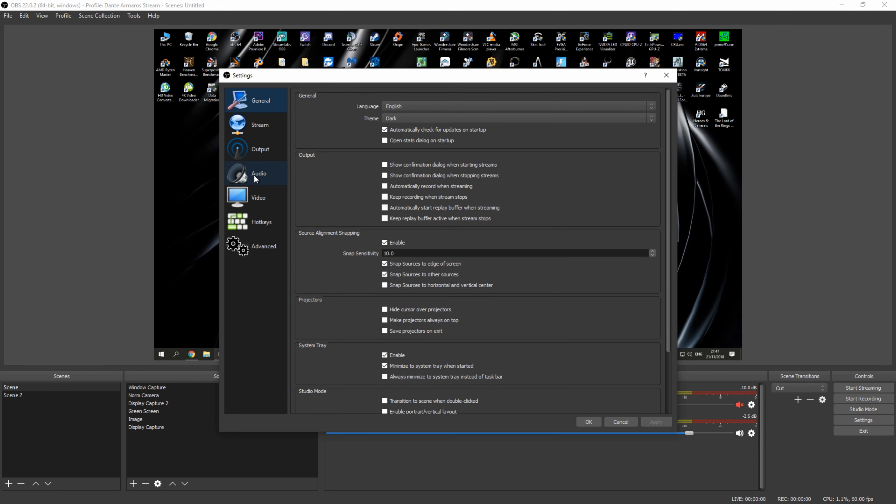
click(261, 131)
click(260, 156)
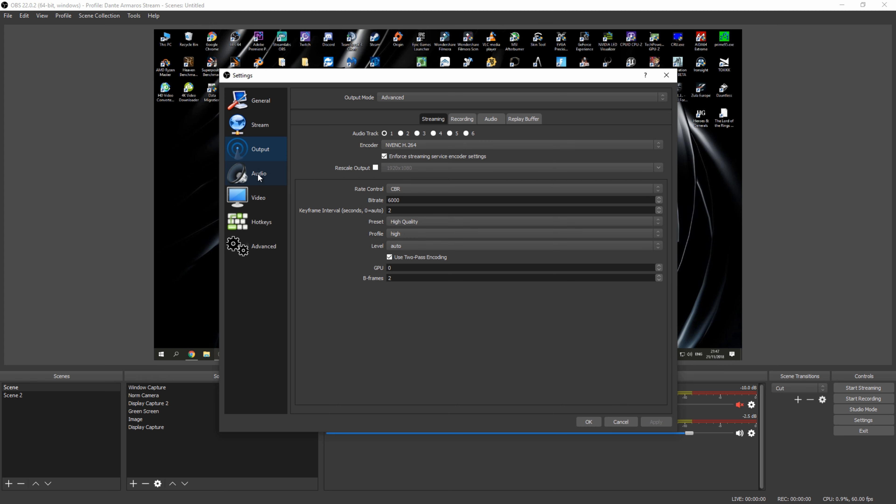
click(458, 120)
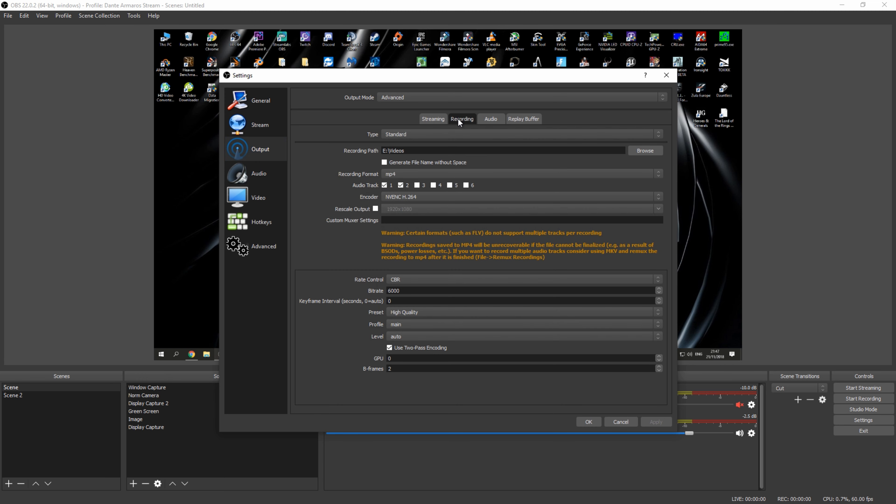
double_click(410, 290)
click(419, 291)
text(0)
click(389, 301)
- Set the recording preset to High Quality and check the remaining encoder options down to B-frames
click(409, 312)
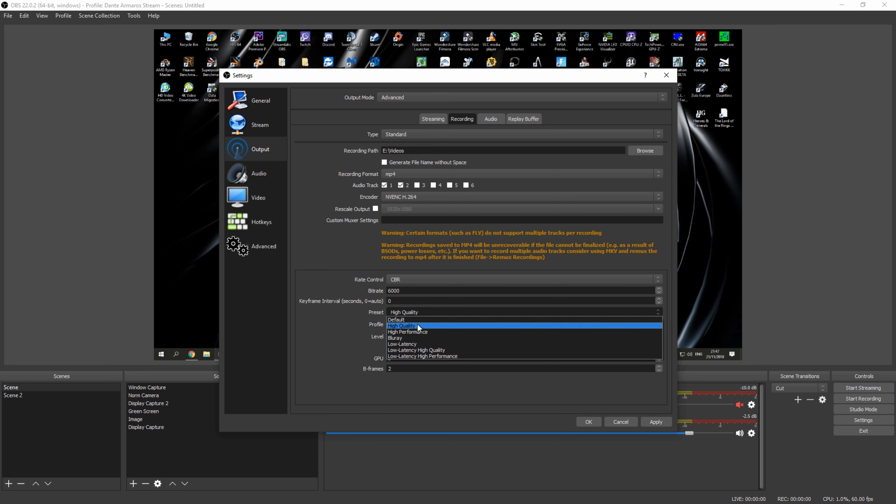
click(417, 323)
click(417, 323)
click(417, 323)
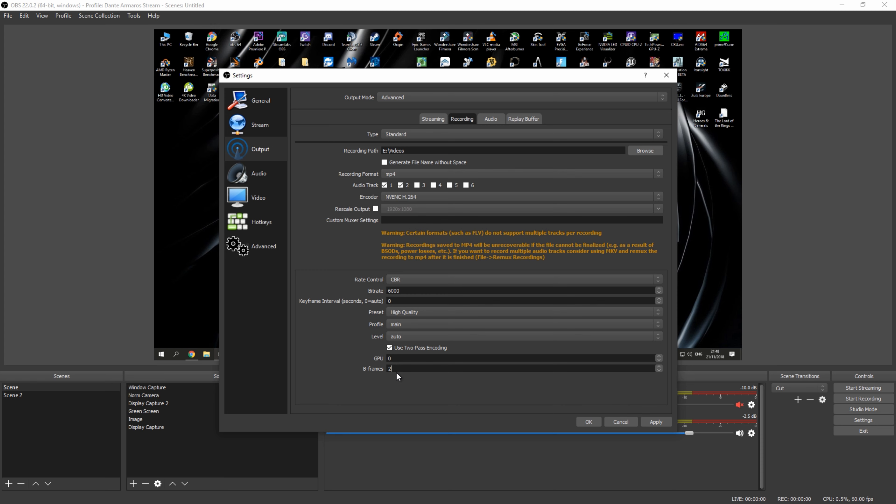
- Compare the streaming encoder settings with the recording encoder settings
click(439, 119)
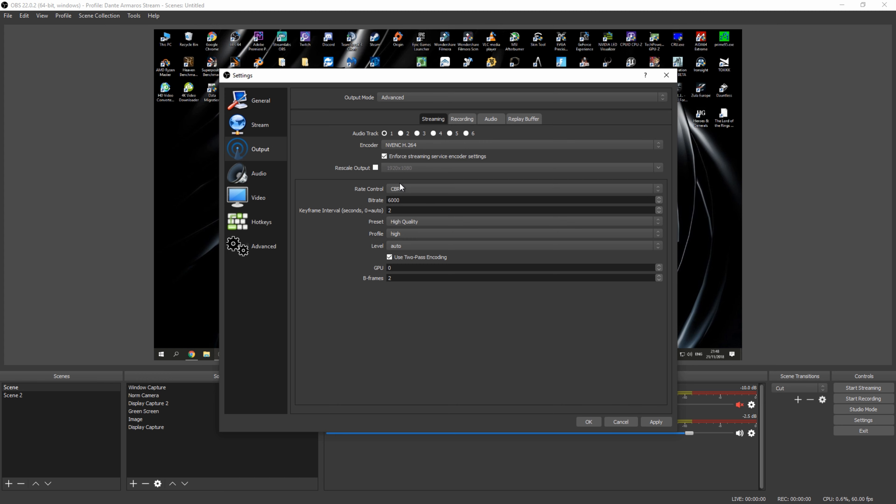
click(450, 121)
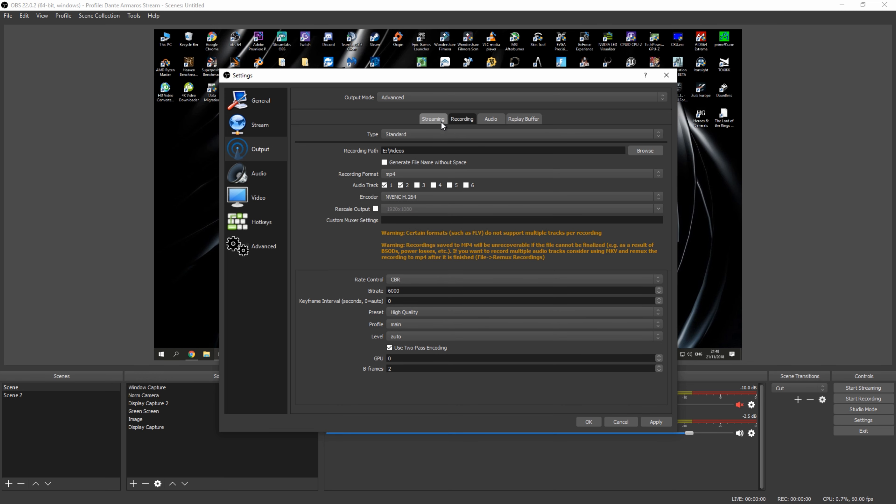
click(434, 123)
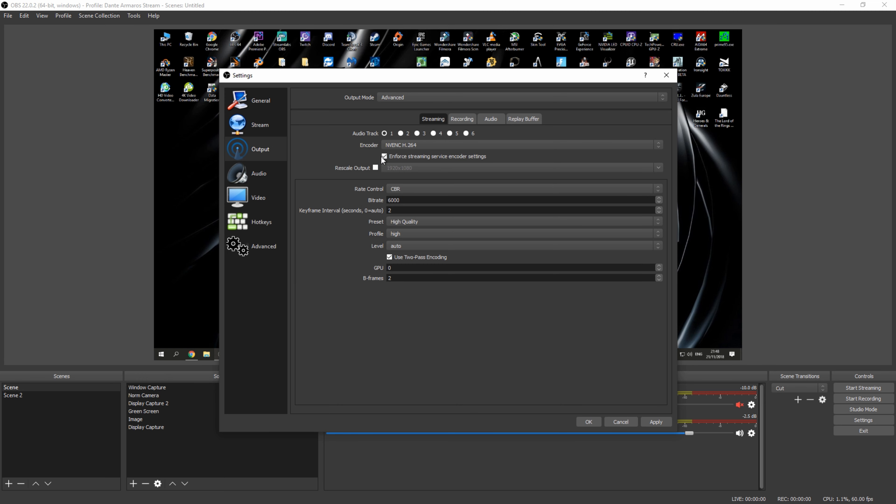
- Review the audio settings for sample rate, channels and desktop audio device
click(264, 175)
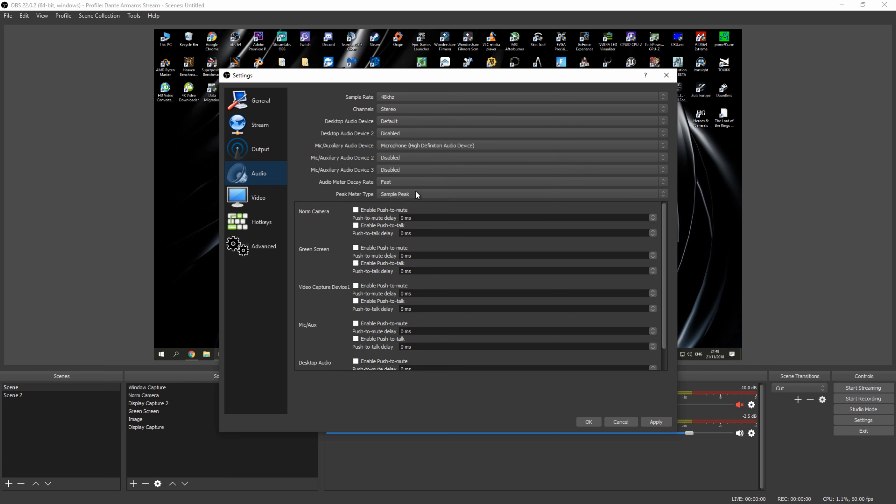
click(400, 98)
click(390, 109)
click(388, 109)
click(379, 122)
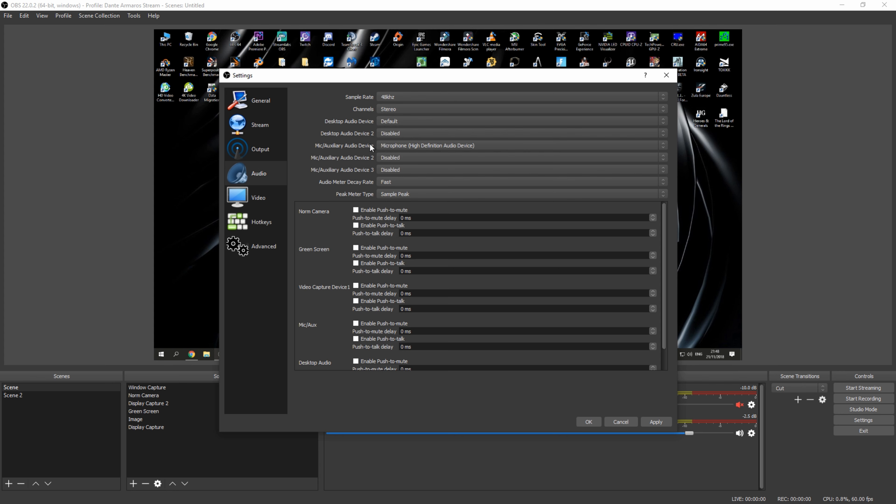
- Choose Microphone (High Definition Audio Device) as the Mic/Auxiliary Audio Device and look at the audio meter decay rate options
click(407, 148)
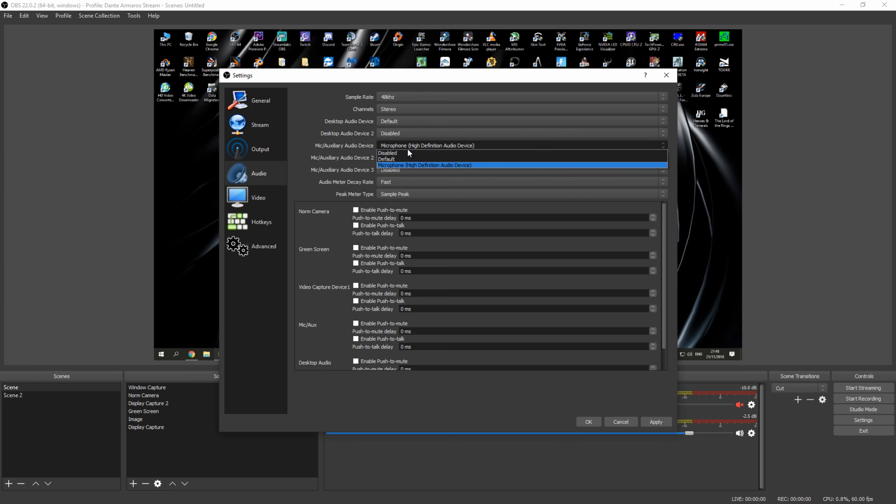
click(408, 165)
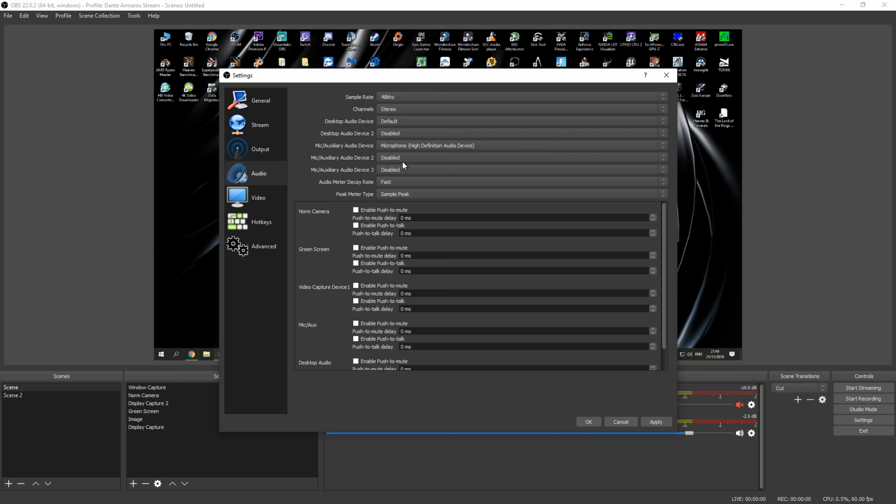
click(428, 145)
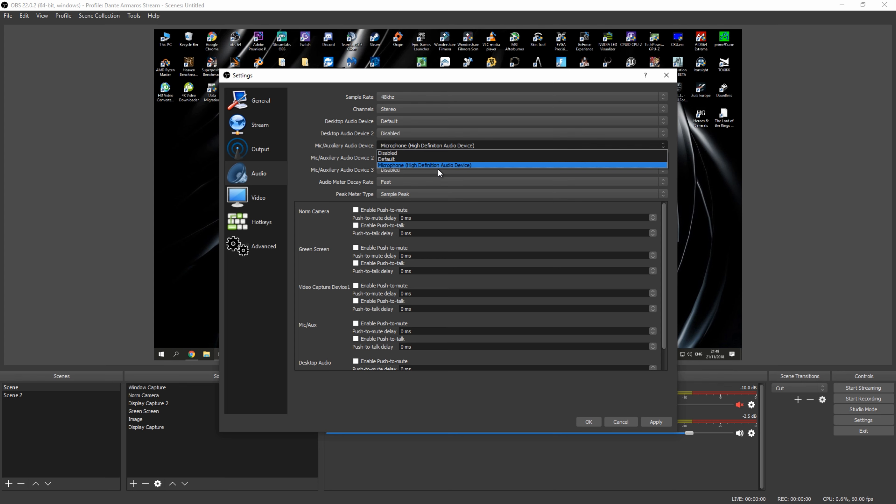
click(443, 177)
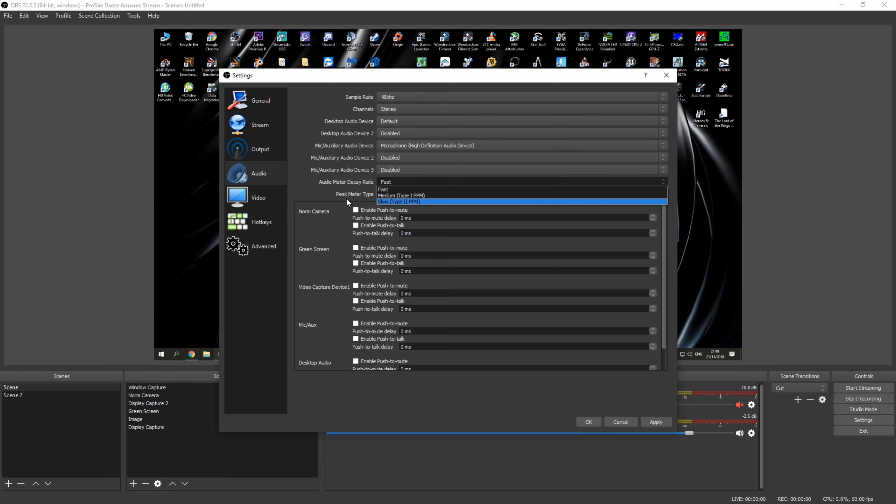
click(321, 196)
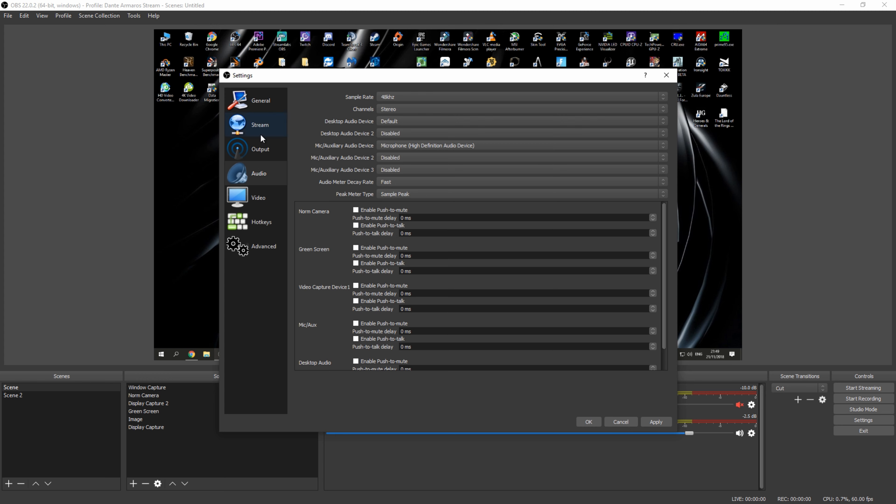
- In the video settings, set the downscale filter to Lanczos (Sharpened scaling, 32 samples) and the common FPS value to 60
click(271, 197)
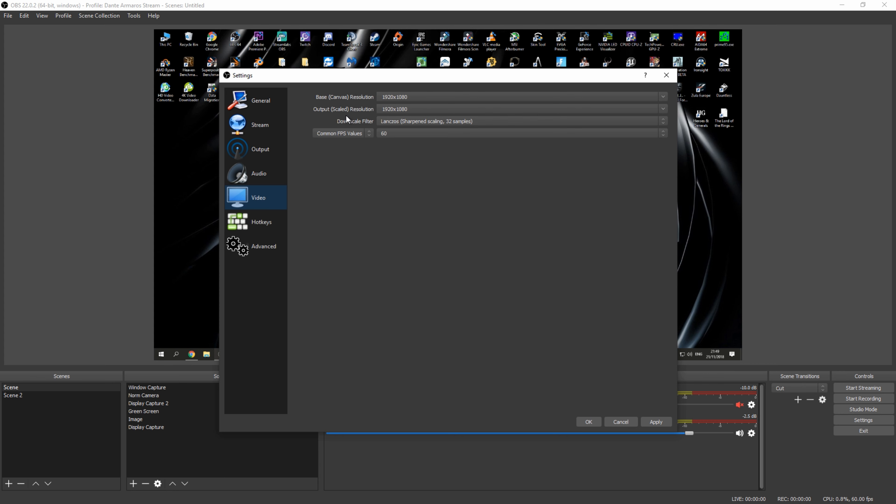
click(387, 120)
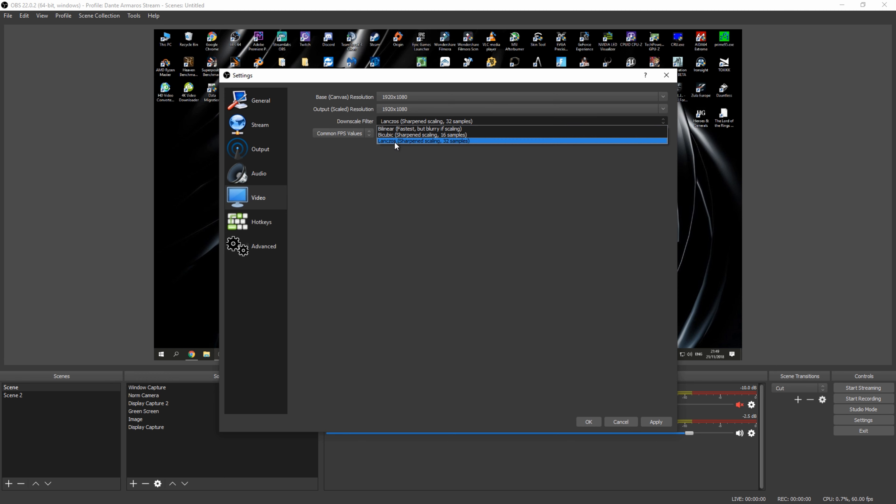
click(413, 141)
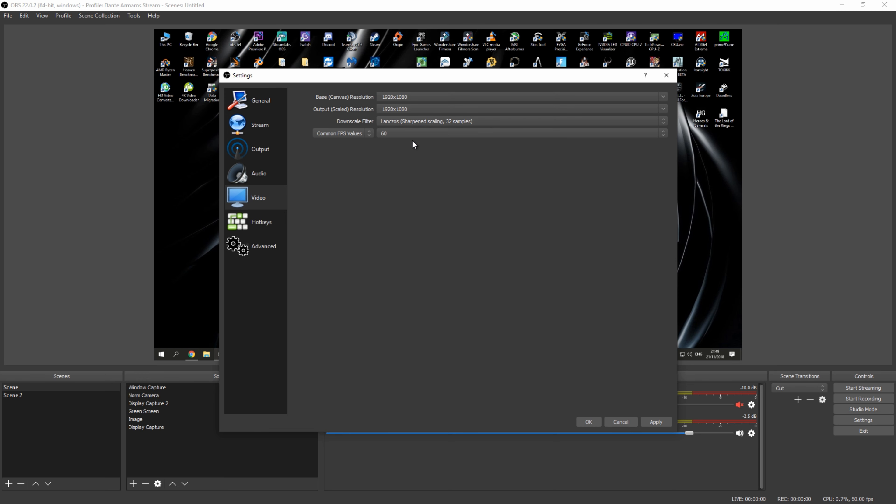
click(413, 136)
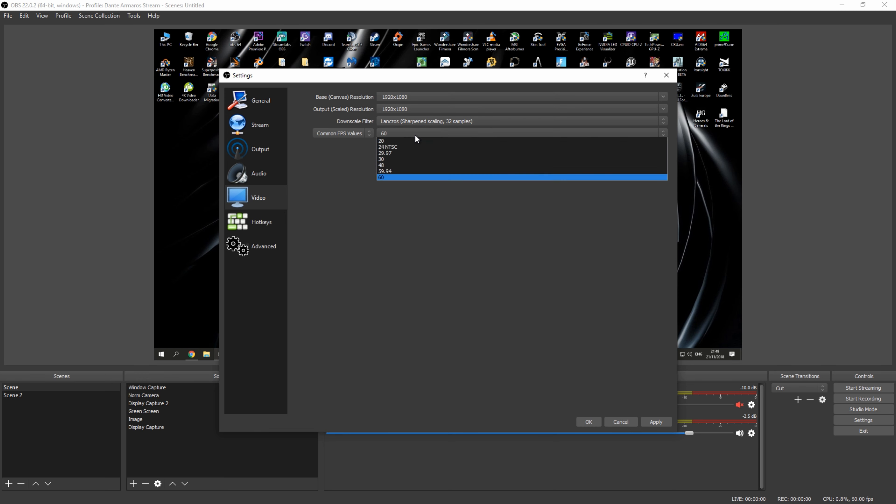
click(393, 180)
- Review the hotkey assignments for streaming, recording, scenes and audio sources
click(275, 220)
scroll(455, 195, down, 8)
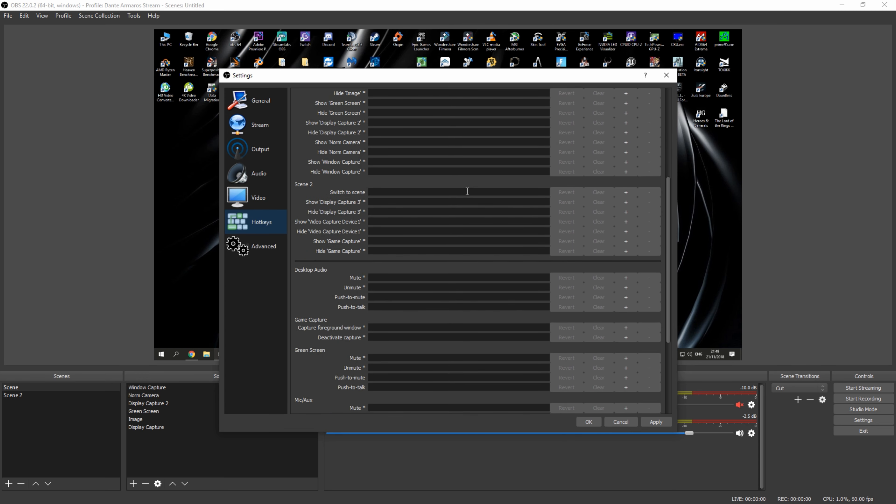
scroll(469, 191, up, 8)
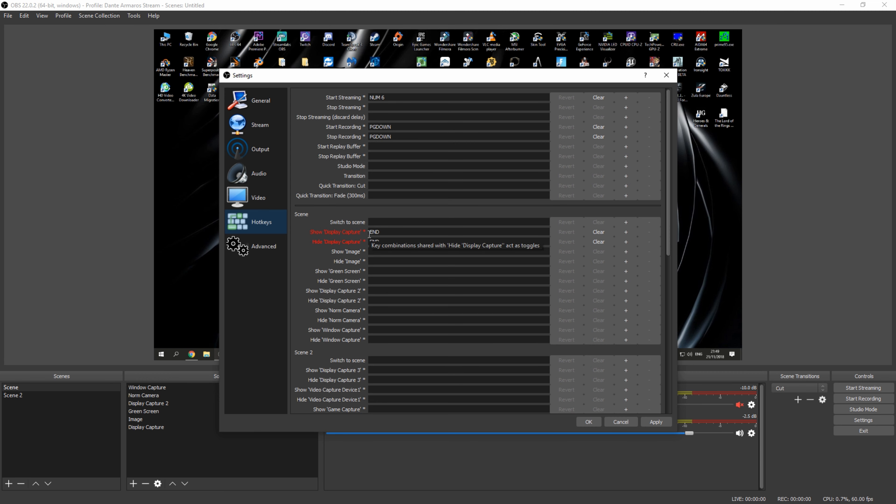
- Review the advanced settings for video, audio, recording, stream delay, automatic reconnection and network
click(278, 243)
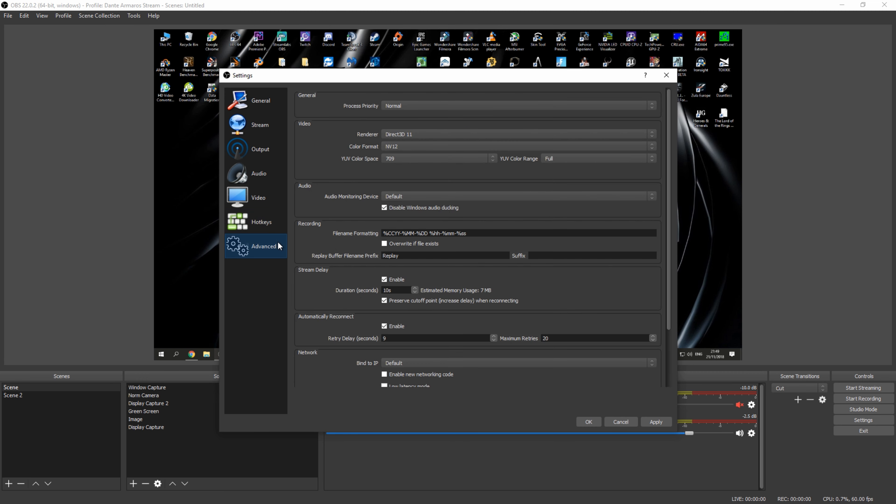
scroll(518, 235, down, 3)
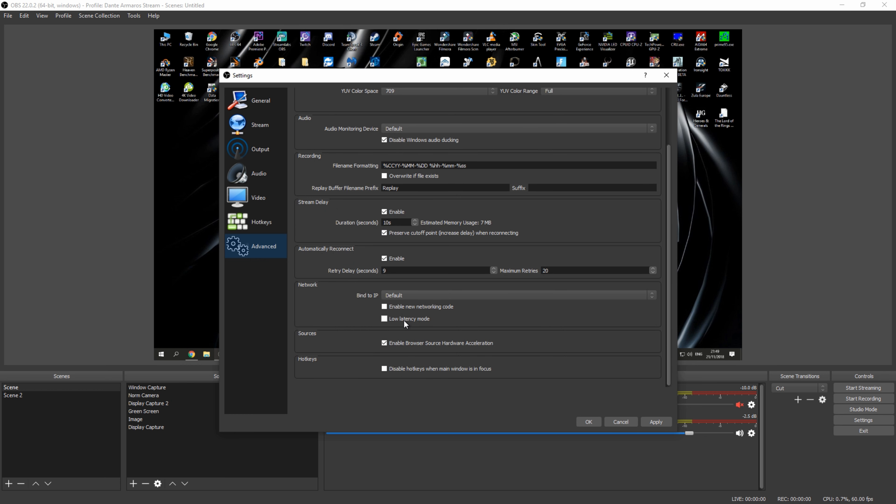
scroll(404, 321, up, 1)
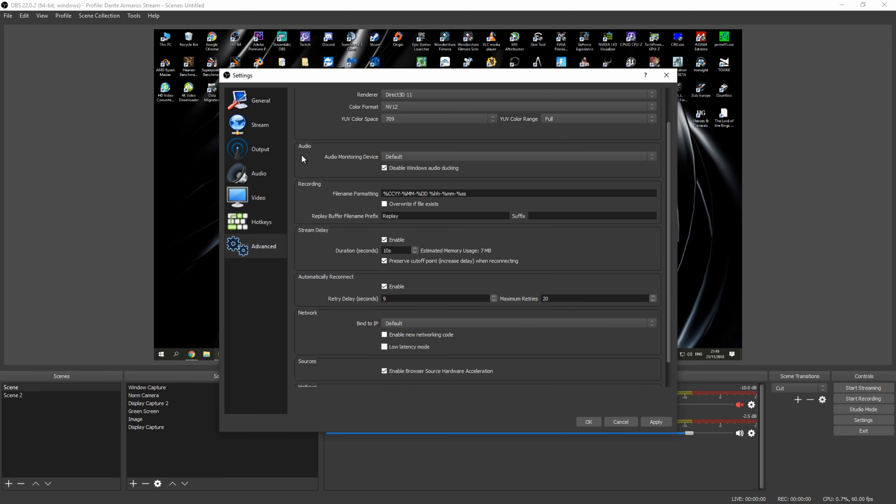
- Check the streaming service settings, and close the settings without saving the changes
click(260, 122)
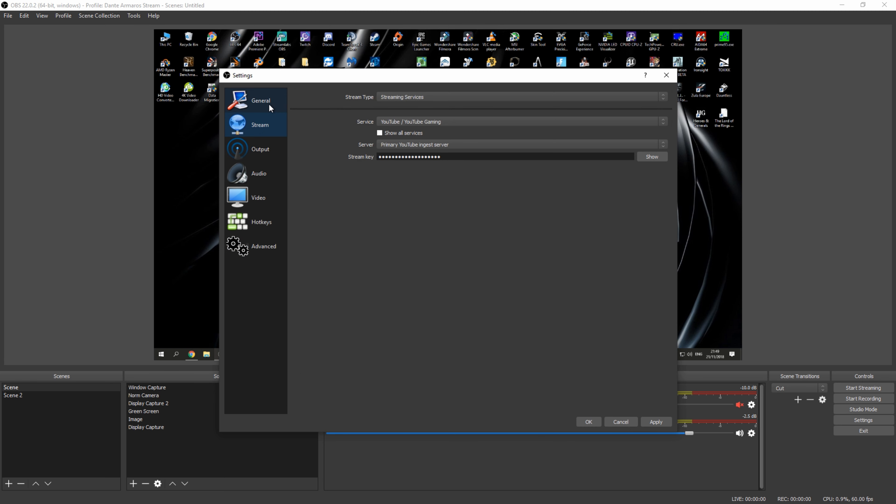
click(667, 75)
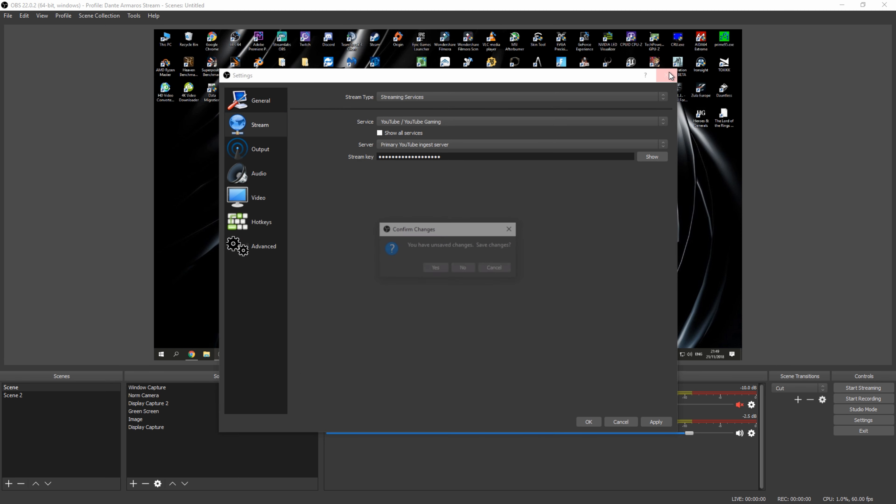
click(462, 268)
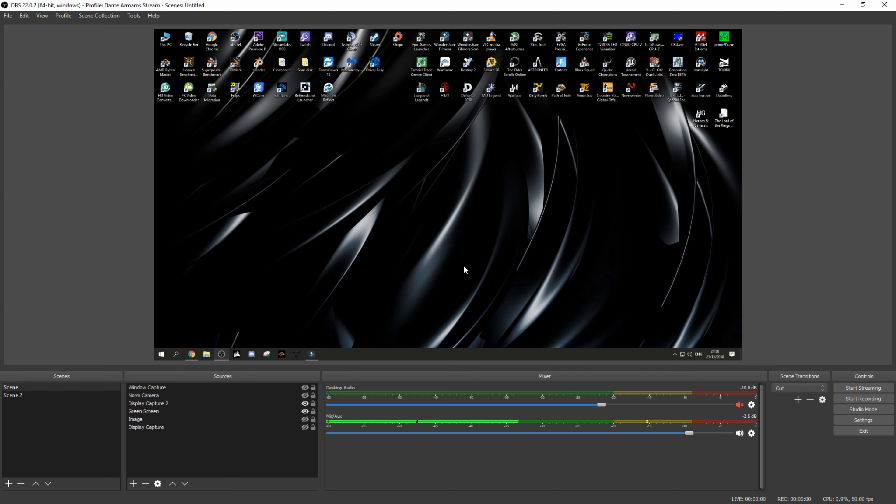
- Switch to Scene 2 and look through the source types that can be added to it
click(113, 395)
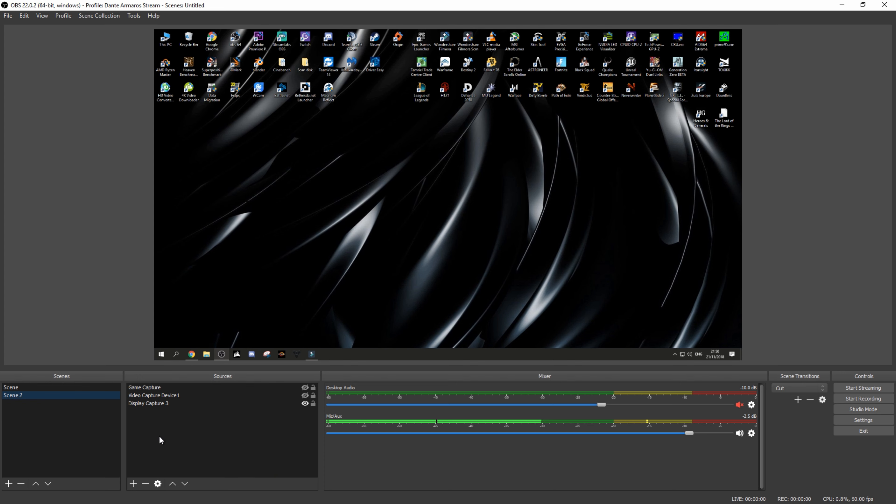
click(130, 489)
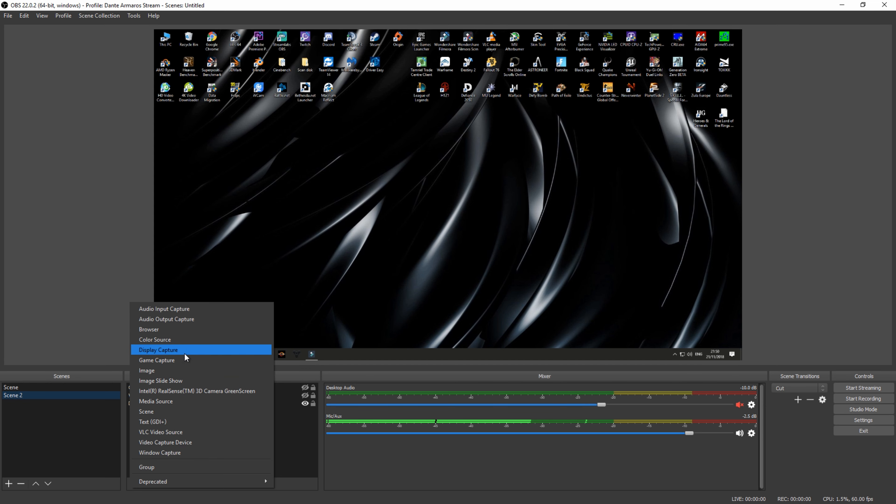
click(288, 425)
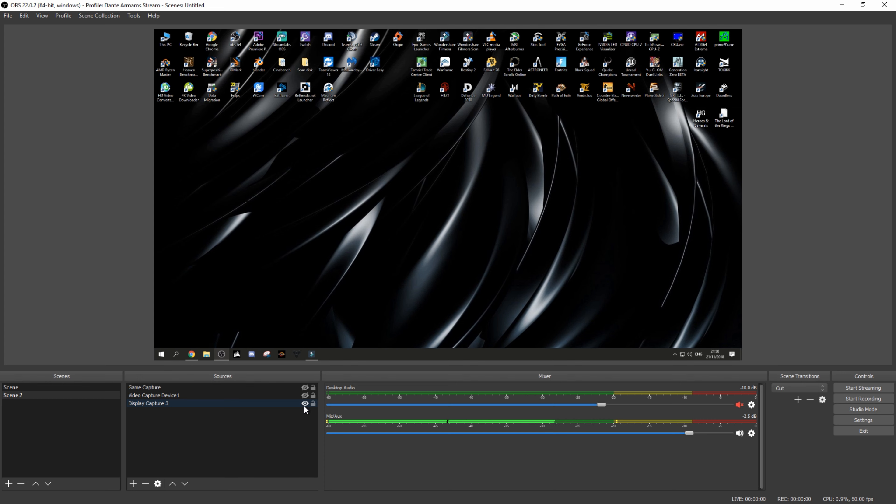